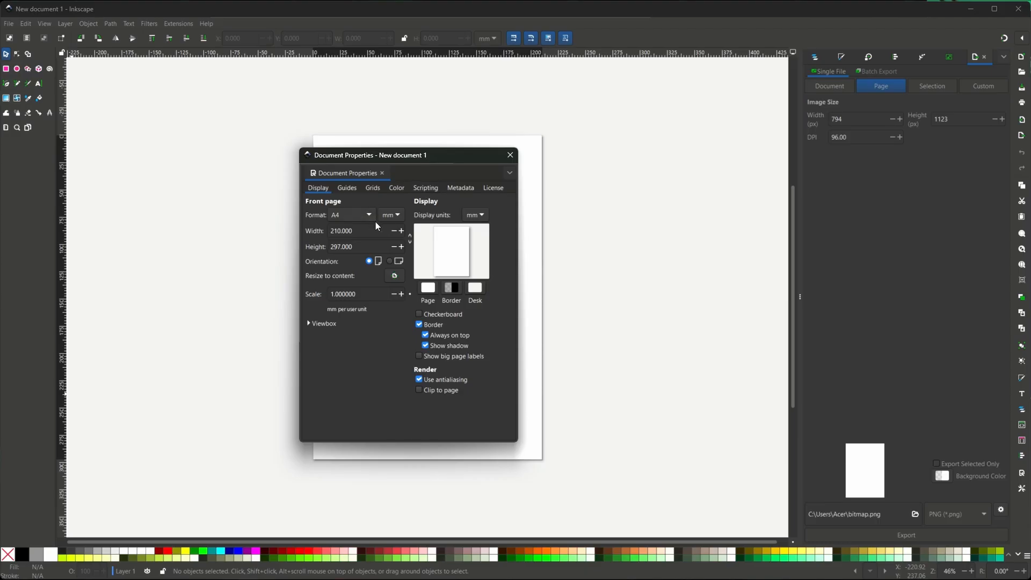
Set both the page size units and the document's display units to inches.
{"action": "left_click", "coordinate": [391, 231]}
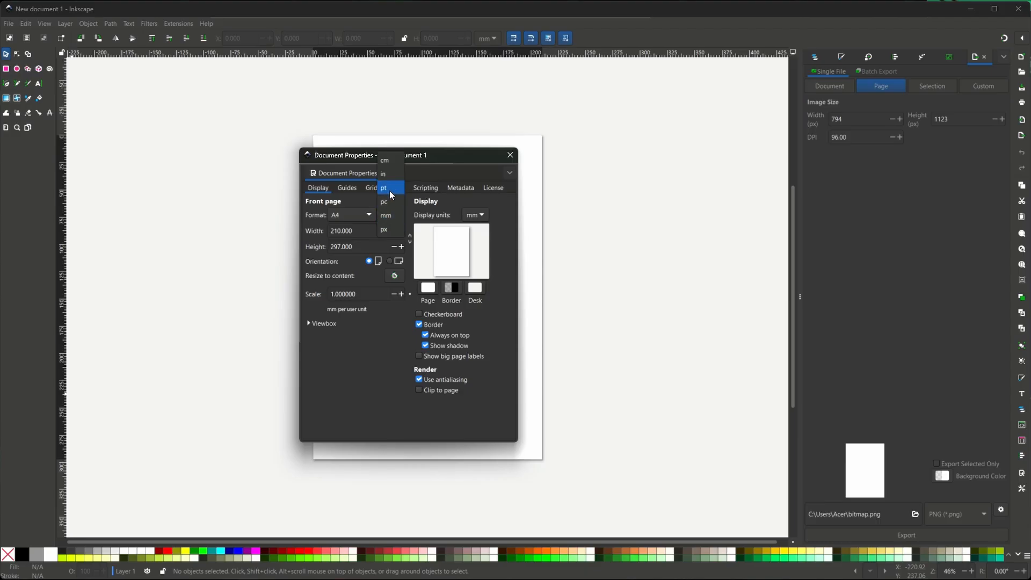
{"action": "left_click", "coordinate": [389, 174]}
{"action": "left_click", "coordinate": [473, 215]}
{"action": "left_click", "coordinate": [478, 231]}
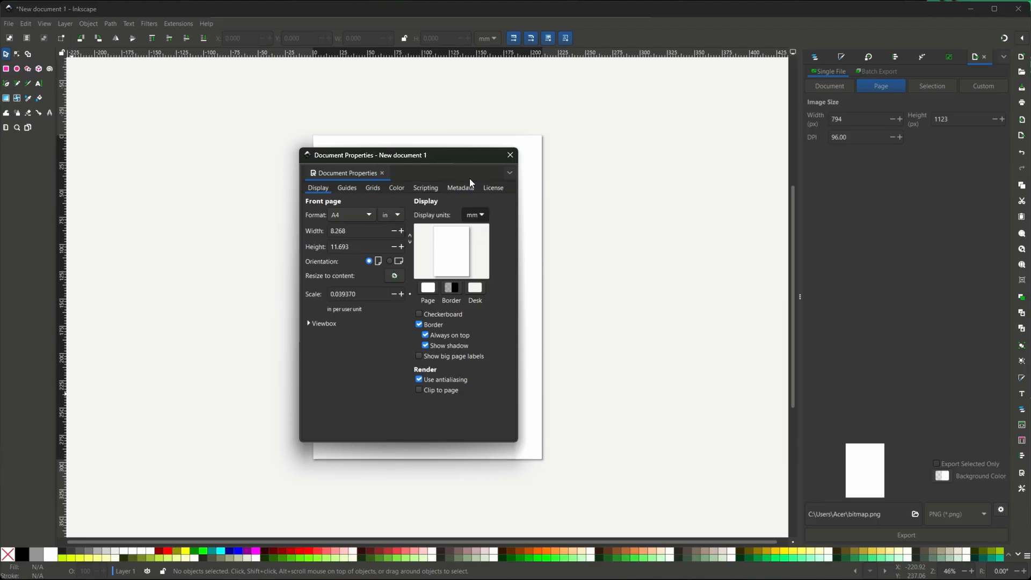
Set the page to 15.7 in wide and 15.7 in high and close the document properties.
{"action": "left_click_drag", "start_coordinate": [360, 232], "coordinate": [281, 226]}
{"action": "type", "text": "15.7"}
{"action": "key", "text": "Tab"}
{"action": "type", "text": "15.7"}
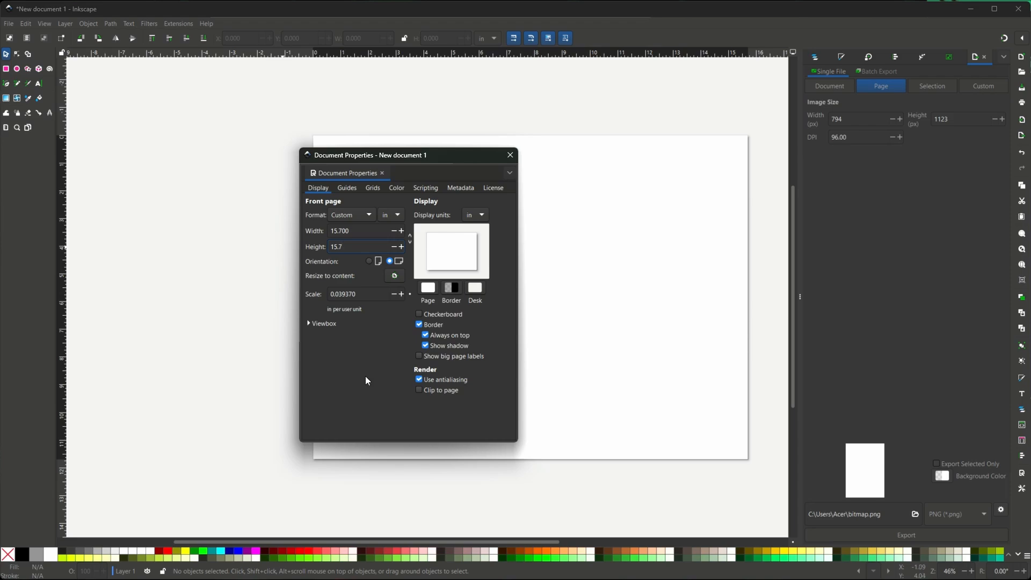
{"action": "left_click", "coordinate": [513, 155]}
Turn on the page grid for the document.
{"action": "left_click", "coordinate": [44, 24]}
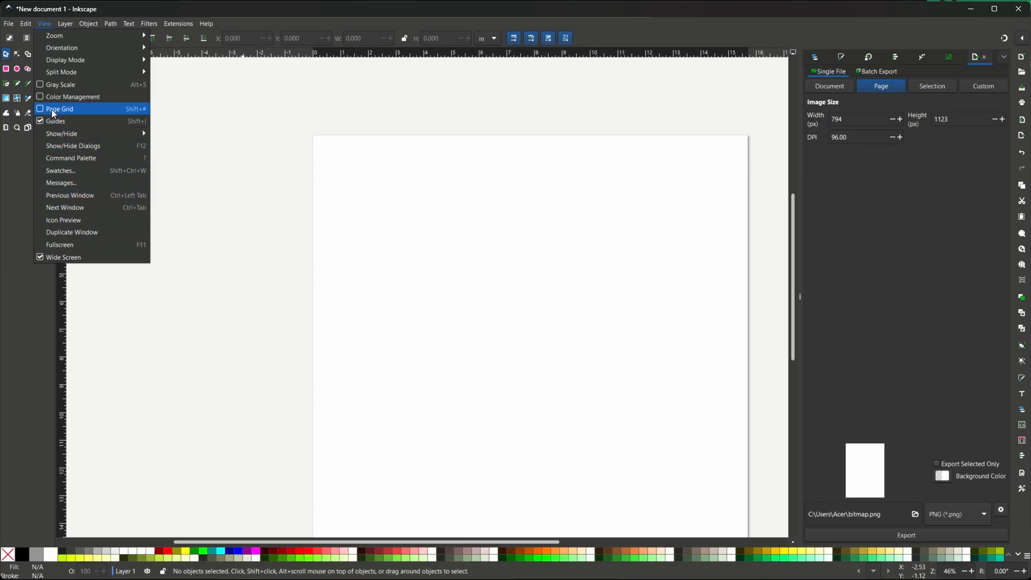
{"action": "left_click", "coordinate": [53, 109]}
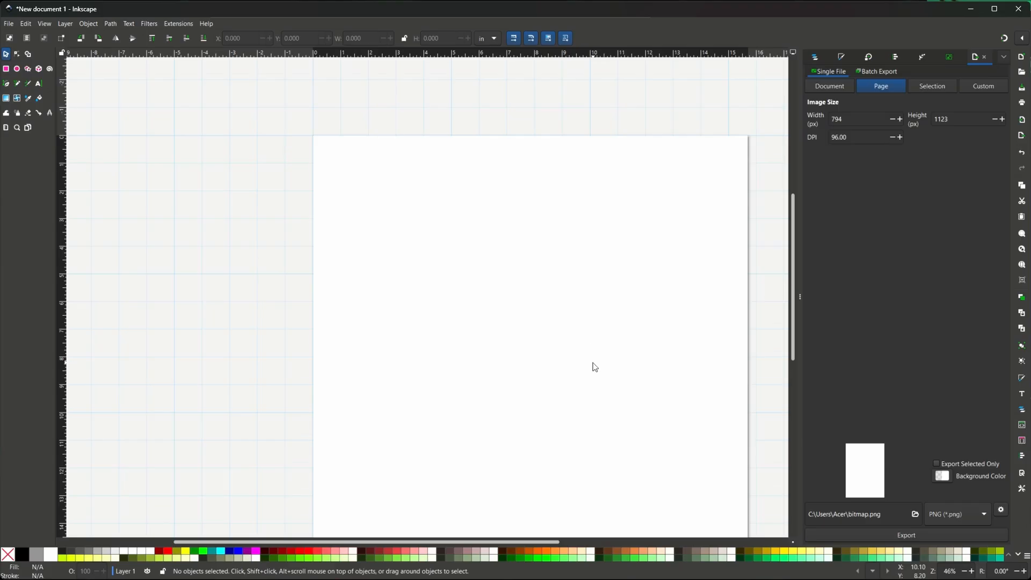
{"action": "scroll", "coordinate": [592, 362], "scroll_direction": "down", "scroll_amount": 3}
{"action": "scroll", "coordinate": [594, 364], "scroll_direction": "up", "scroll_amount": 3}
Draw a rectangle in the upper part of the page and set it to 4 in wide and 2.25 in high.
{"action": "key", "text": "r"}
{"action": "left_click_drag", "start_coordinate": [344, 192], "coordinate": [514, 284]}
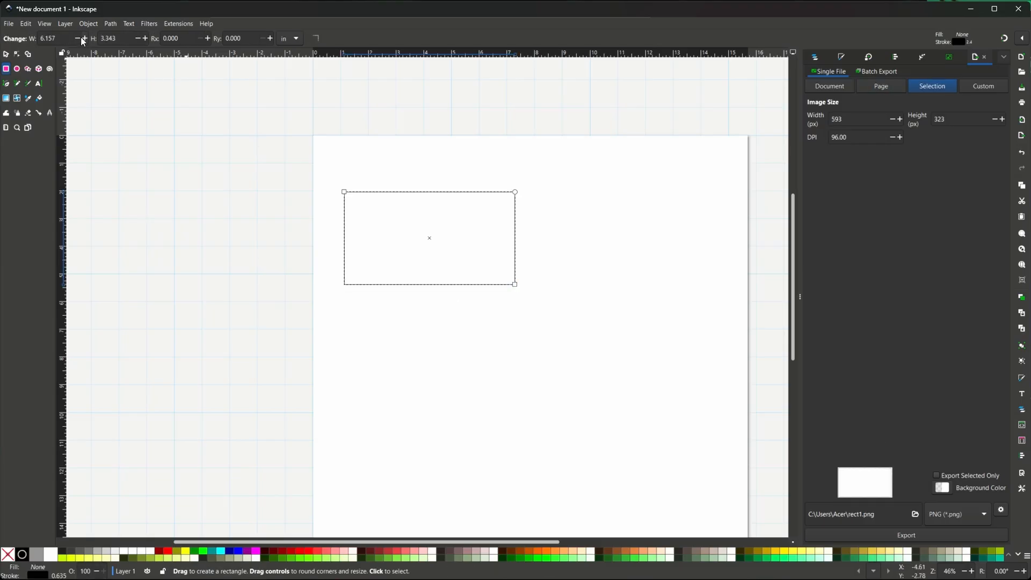
{"action": "left_click", "coordinate": [37, 40]}
{"action": "type", "text": "4"}
{"action": "key", "text": "Tab"}
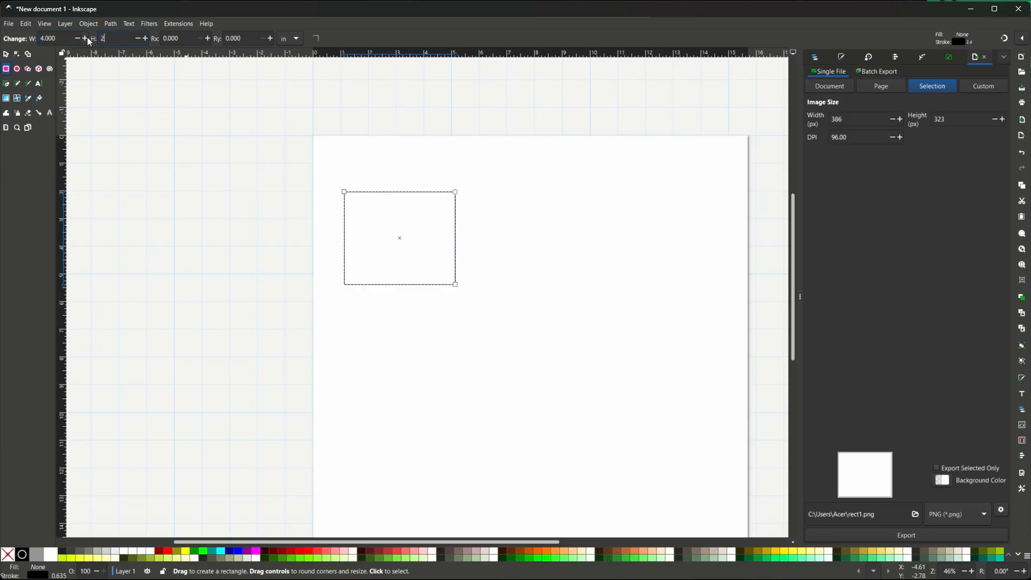
{"action": "type", "text": "2.25"}
{"action": "left_click", "coordinate": [340, 127]}
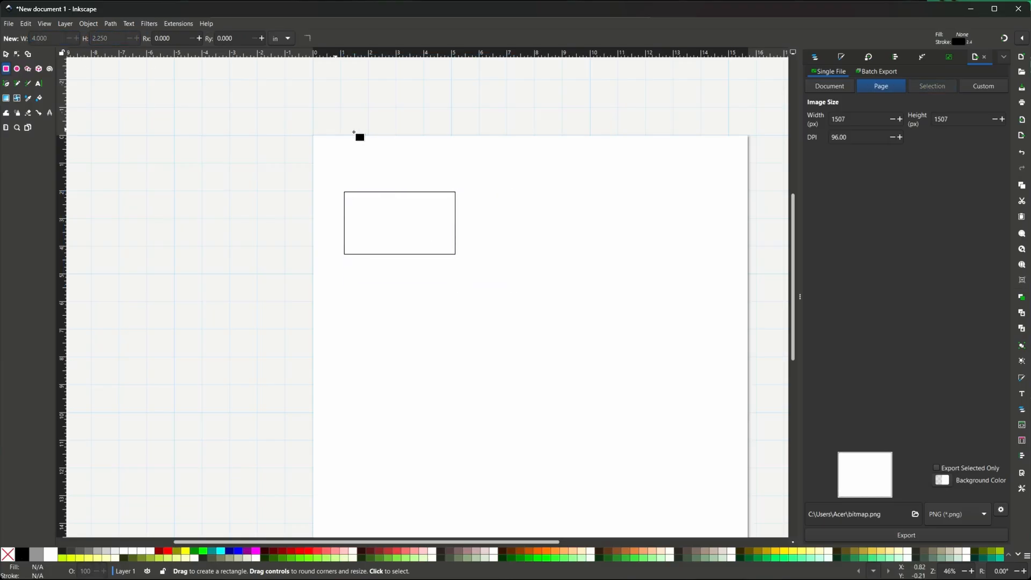
Move the rectangle to the page's upper right, at about X 10.5 in and Y 1.6 in.
{"action": "left_click", "coordinate": [6, 54]}
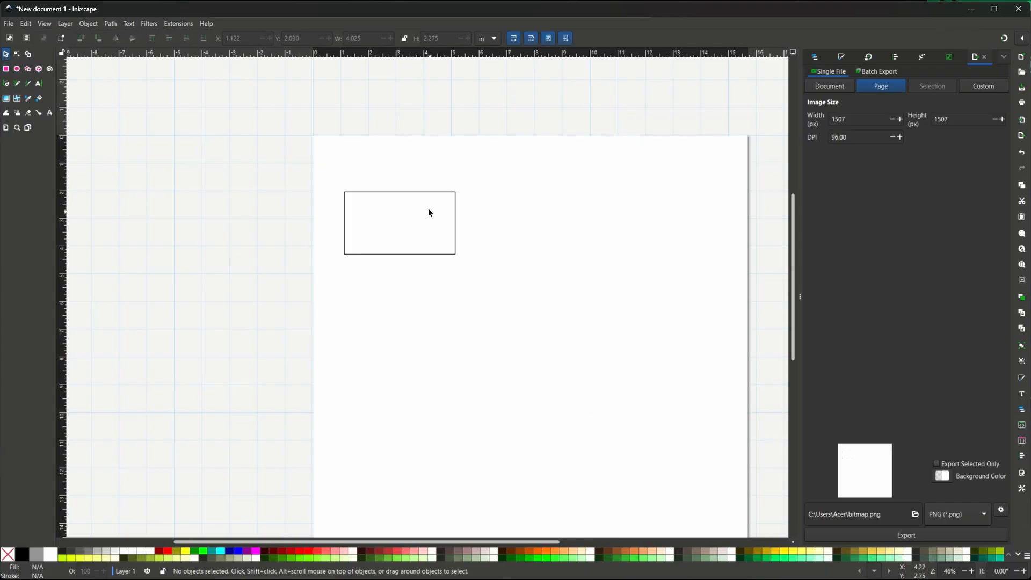
{"action": "left_click_drag", "start_coordinate": [420, 192], "coordinate": [668, 176]}
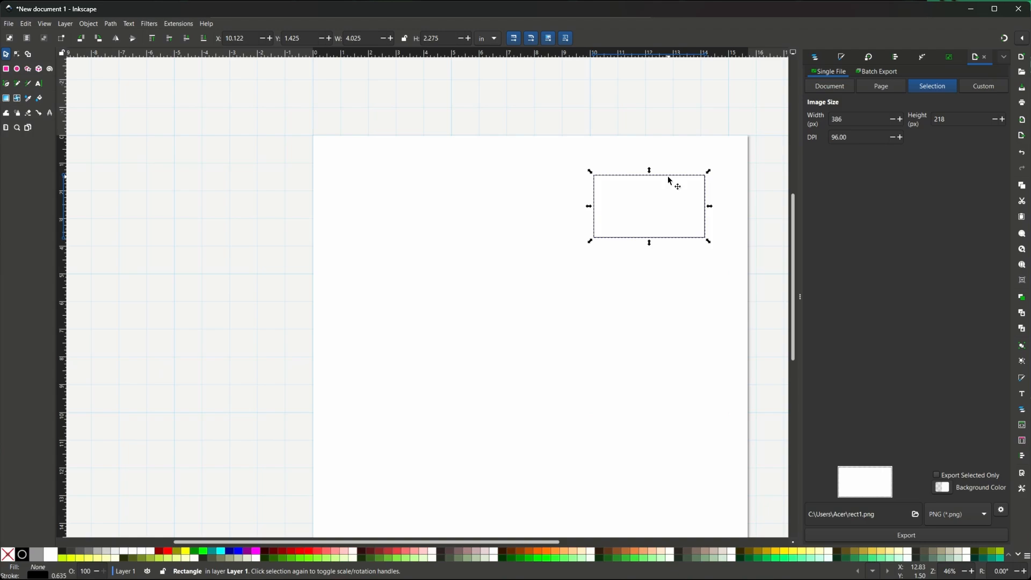
{"action": "left_click_drag", "start_coordinate": [637, 176], "coordinate": [649, 184]}
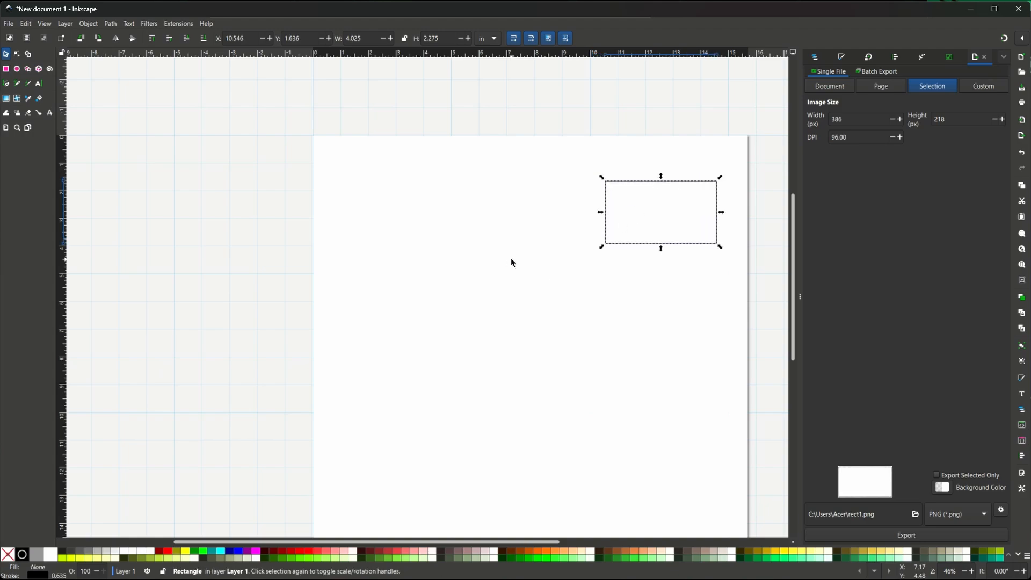
Duplicate the rectangle and place the copy in the page's upper left, at about X 2.7 in and Y 1.7 in.
{"action": "key", "text": "ctrl+c"}
{"action": "key", "text": "ctrl+v"}
{"action": "left_click_drag", "start_coordinate": [595, 236], "coordinate": [413, 183]}
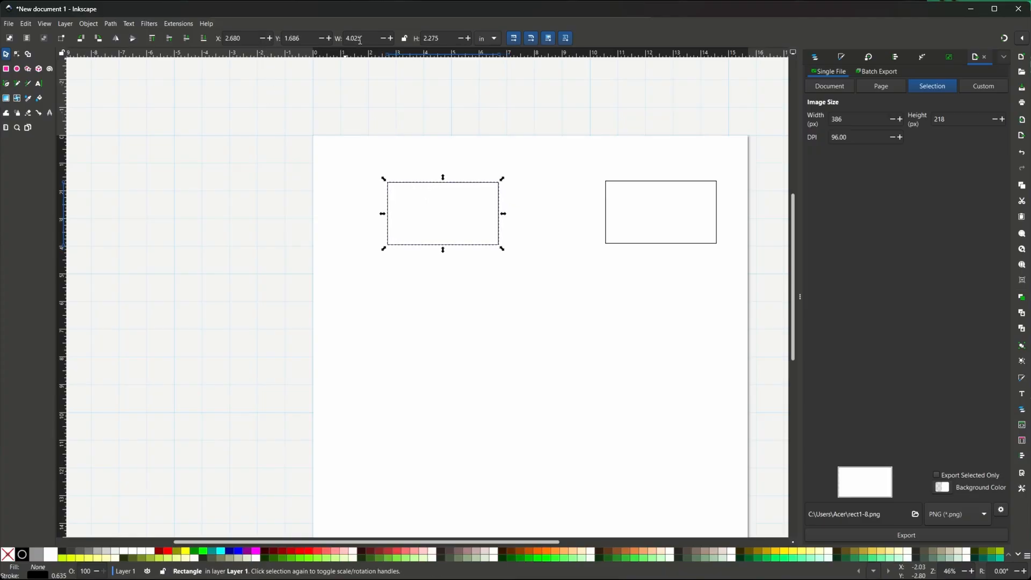
Resize the copied rectangle to 4.5 in wide and 2.75 in high.
{"action": "left_click", "coordinate": [389, 36]}
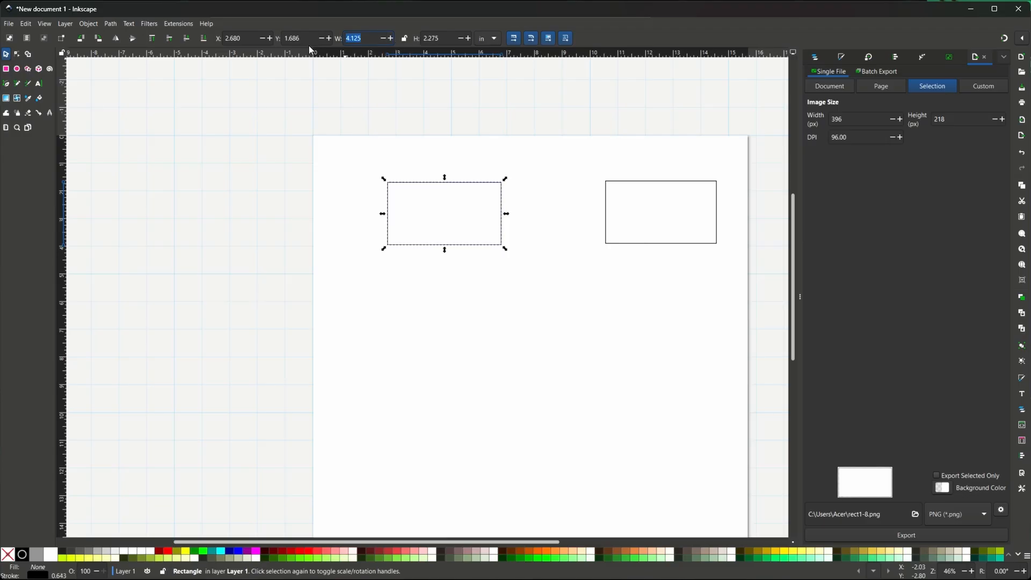
{"action": "type", "text": "4.5"}
{"action": "key", "text": "Tab"}
{"action": "type", "text": "2.75"}
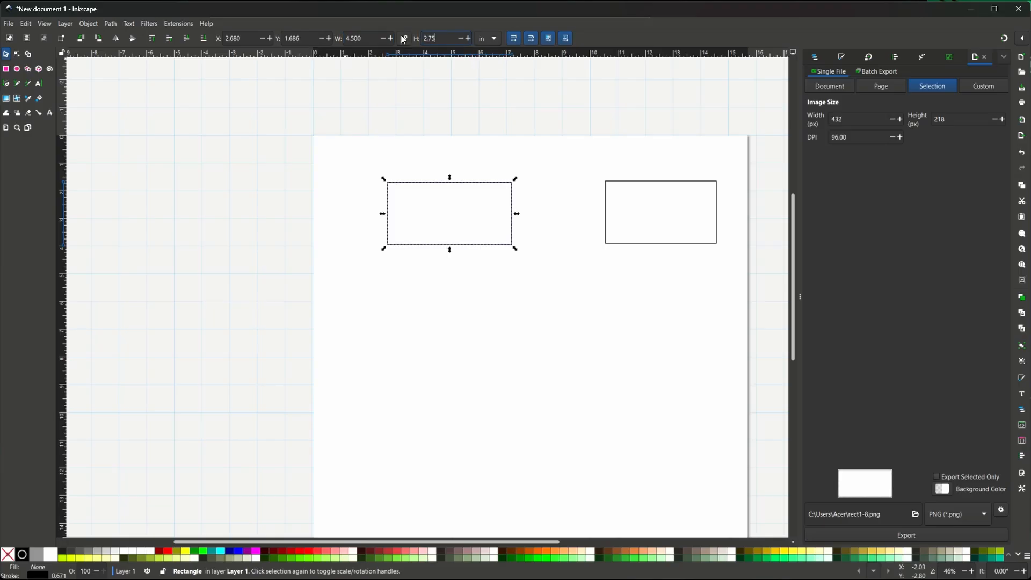
{"action": "key", "text": "Return"}
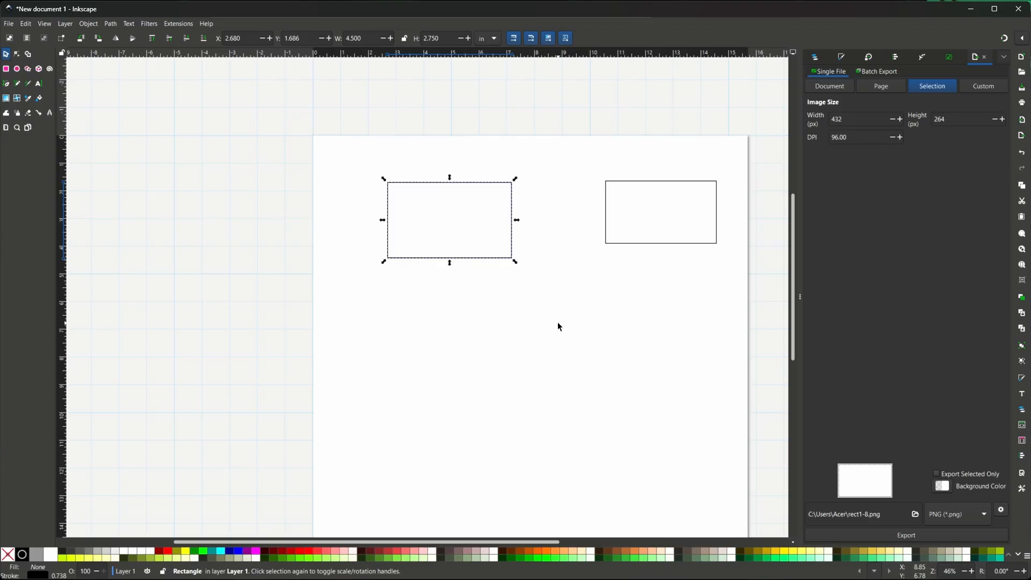
Duplicate the 4.5 by 2.75 in rectangle and place the copy directly below it, at about X 2.6 in and Y 5.6 in.
{"action": "left_click", "coordinate": [487, 263]}
{"action": "left_click", "coordinate": [488, 258]}
{"action": "key", "text": "ctrl+v"}
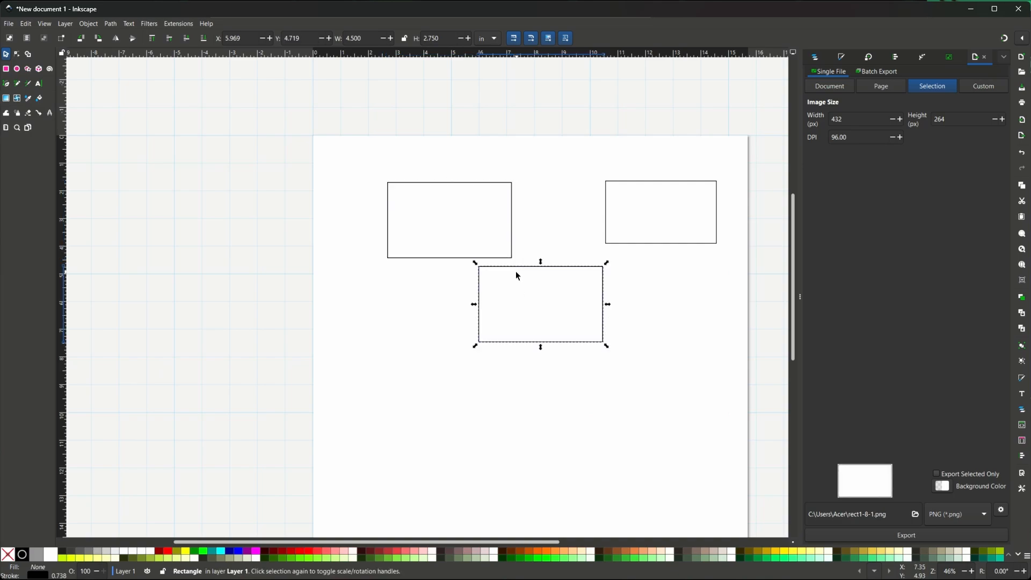
{"action": "left_click_drag", "start_coordinate": [522, 296], "coordinate": [455, 292]}
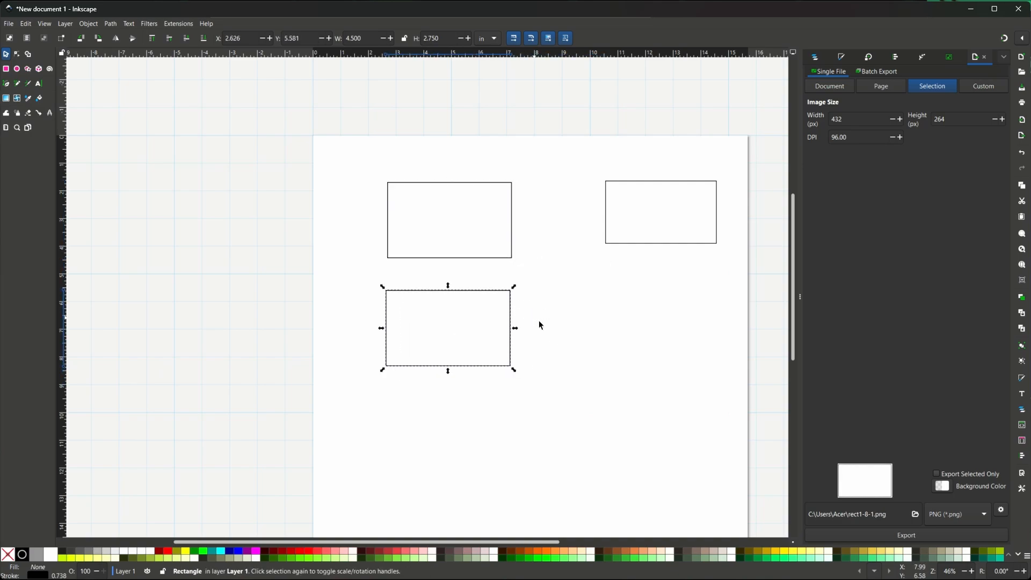
Add a third 4.5 by 2.75 in rectangle below the second one, at about X 2.6 in and Y 9.2 in.
{"action": "key", "text": "ctrl+v"}
{"action": "scroll", "coordinate": [623, 355], "scroll_direction": "down", "scroll_amount": 3}
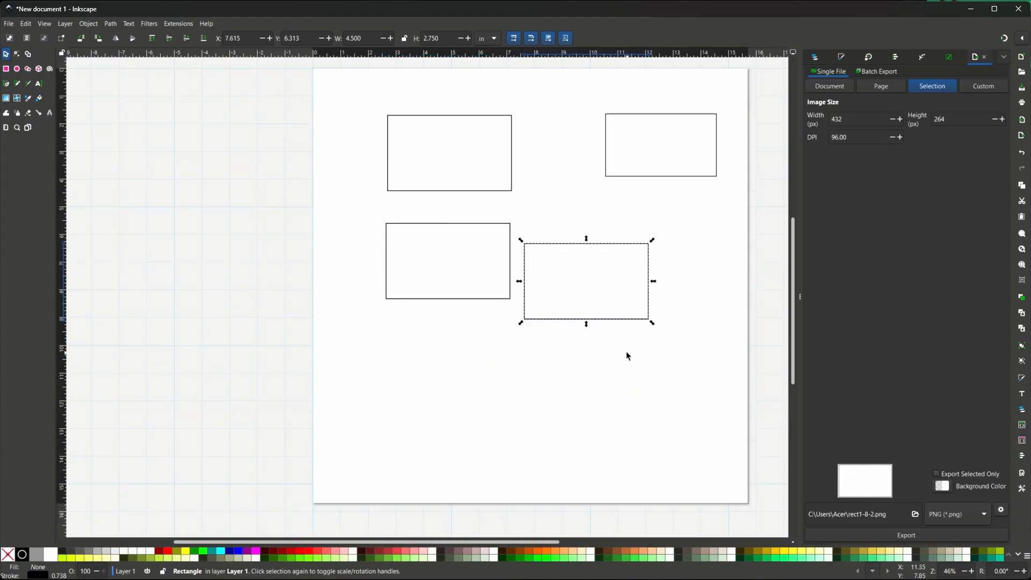
{"action": "left_click_drag", "start_coordinate": [614, 247], "coordinate": [476, 327]}
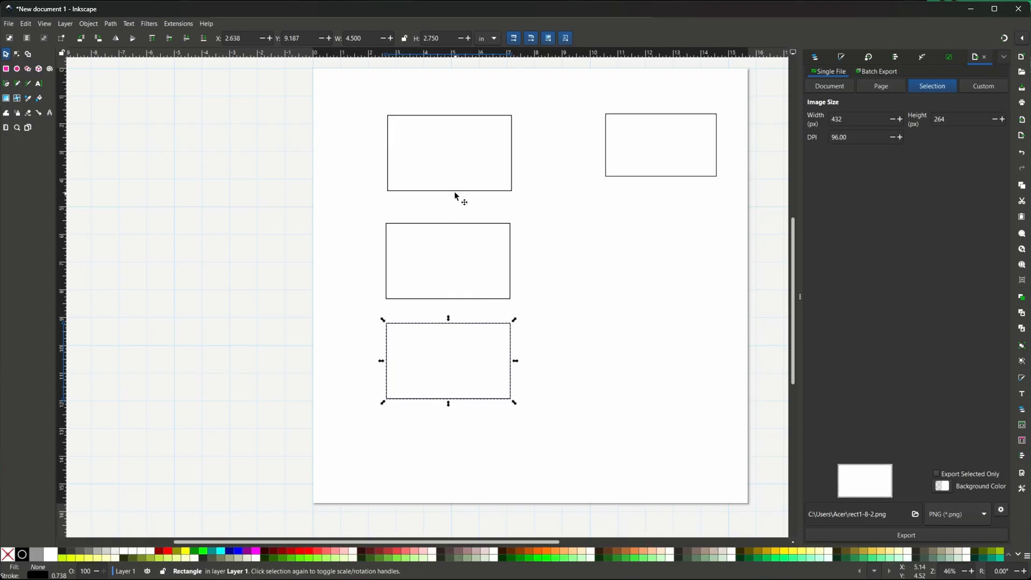
Nudge the uppermost large rectangle into line with the column and move the small rectangle near the page's right edge.
{"action": "left_click_drag", "start_coordinate": [454, 192], "coordinate": [452, 197]}
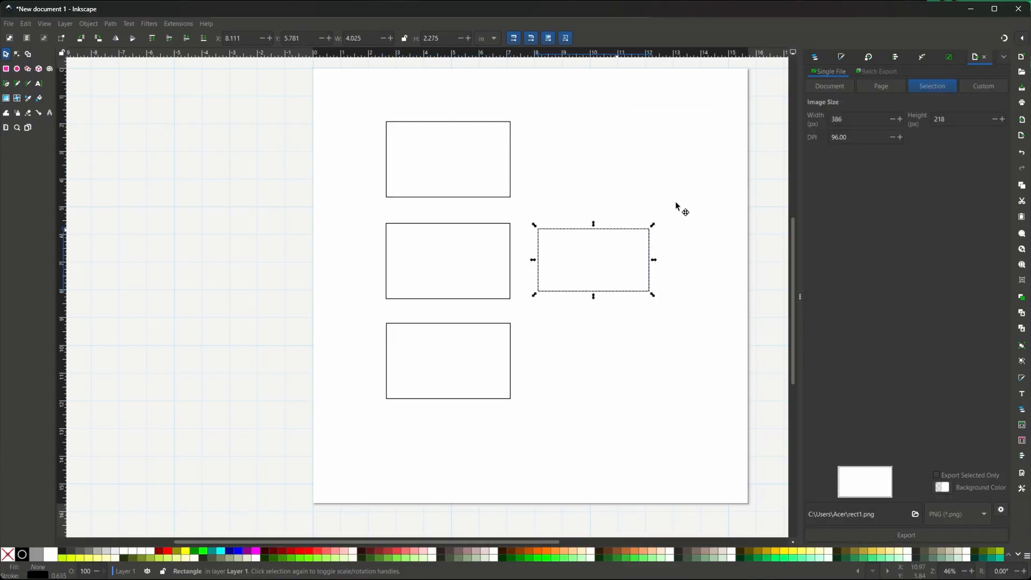
{"action": "left_click_drag", "start_coordinate": [624, 229], "coordinate": [707, 190]}
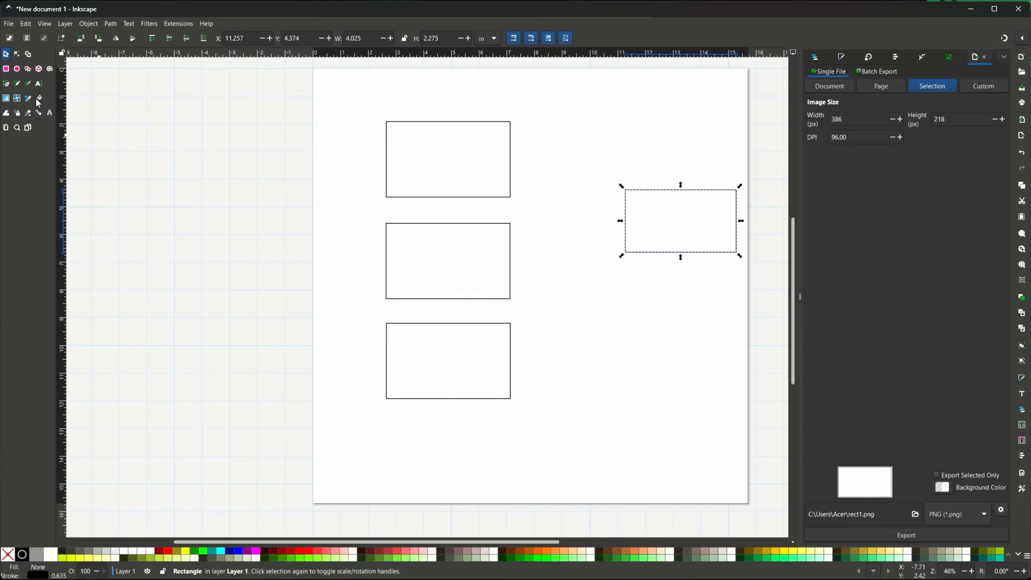
Draw a three-cornered polygon about 1.77 by 2.03 in and place it just right of the middle large rectangle.
{"action": "left_click", "coordinate": [28, 70]}
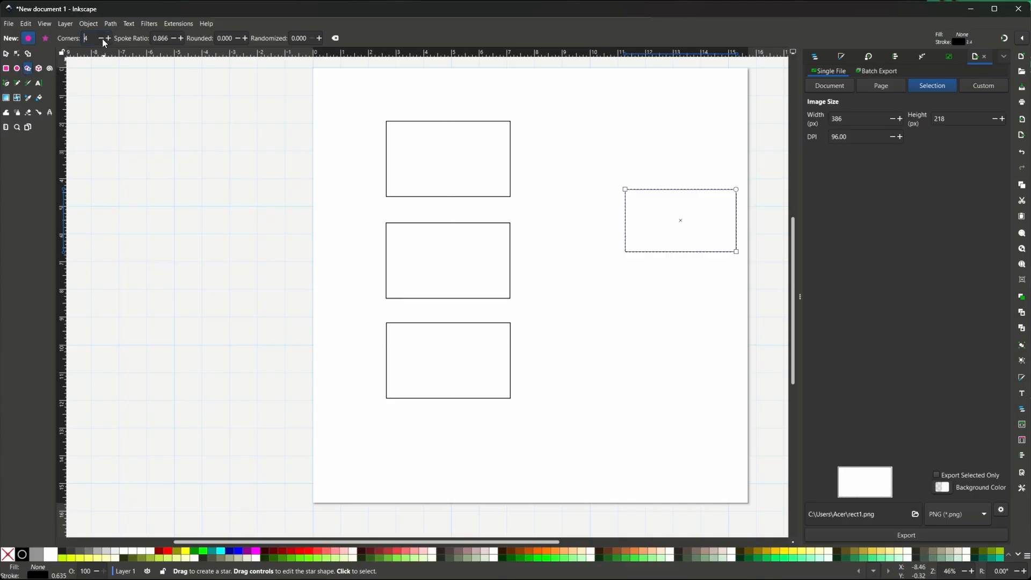
{"action": "mouse_move", "coordinate": [566, 151]}
{"action": "left_mouse_down"}
{"action": "mouse_move", "coordinate": [541, 211]}
{"action": "mouse_move", "coordinate": [539, 180]}
{"action": "mouse_move", "coordinate": [550, 178]}
{"action": "left_mouse_up"}
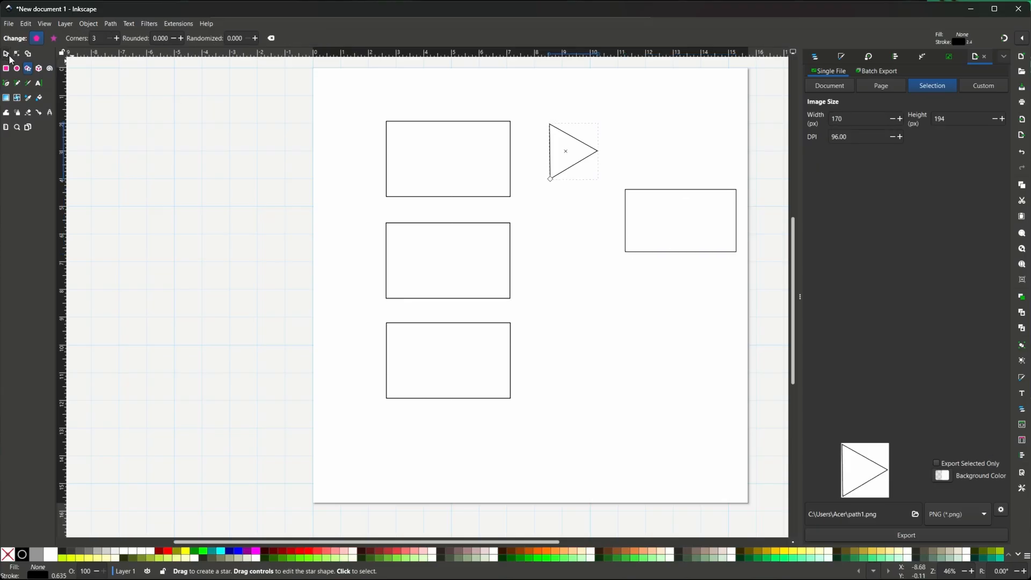
{"action": "left_click", "coordinate": [6, 53]}
{"action": "left_click", "coordinate": [575, 140]}
{"action": "left_click_drag", "start_coordinate": [577, 143], "coordinate": [571, 276]}
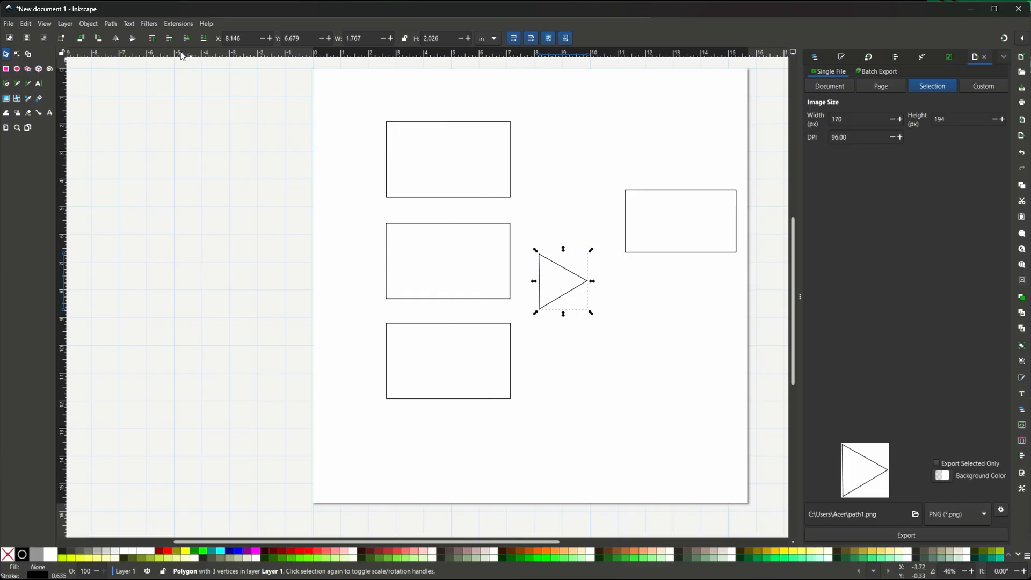
Add the Corners live path effect to the triangle.
{"action": "left_click", "coordinate": [110, 23]}
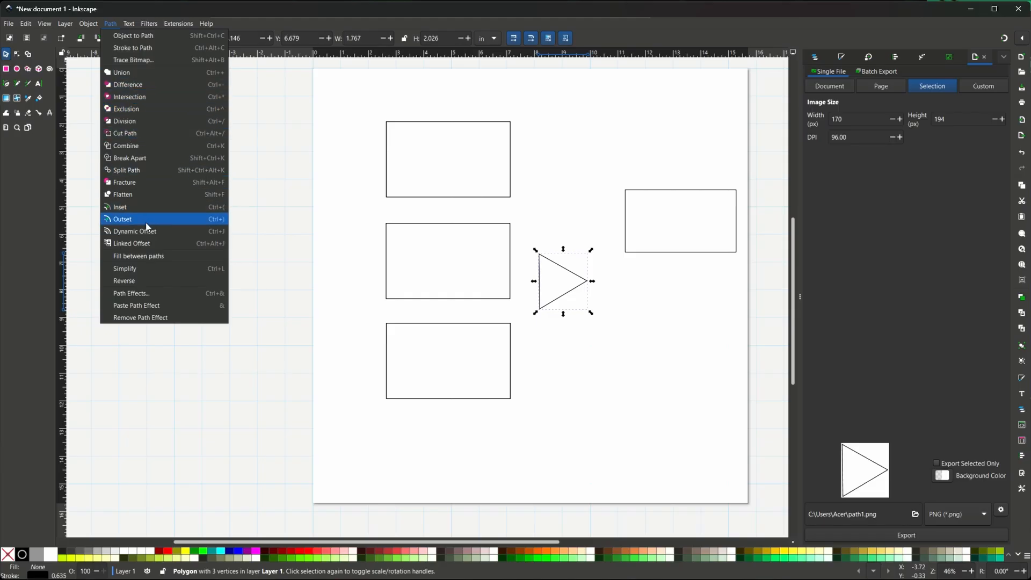
{"action": "left_click", "coordinate": [133, 293]}
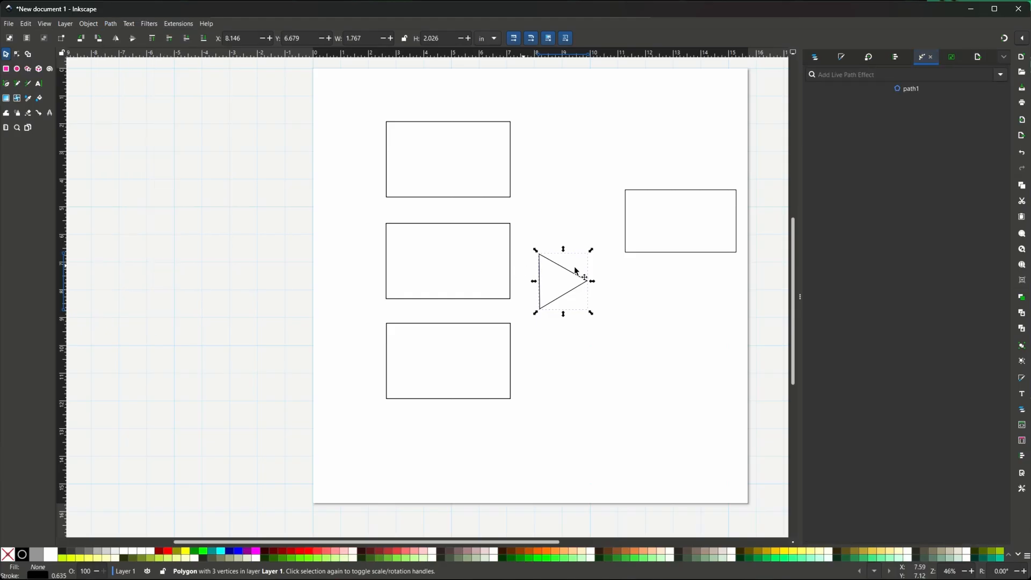
{"action": "left_click", "coordinate": [895, 74]}
{"action": "type", "text": "c"}
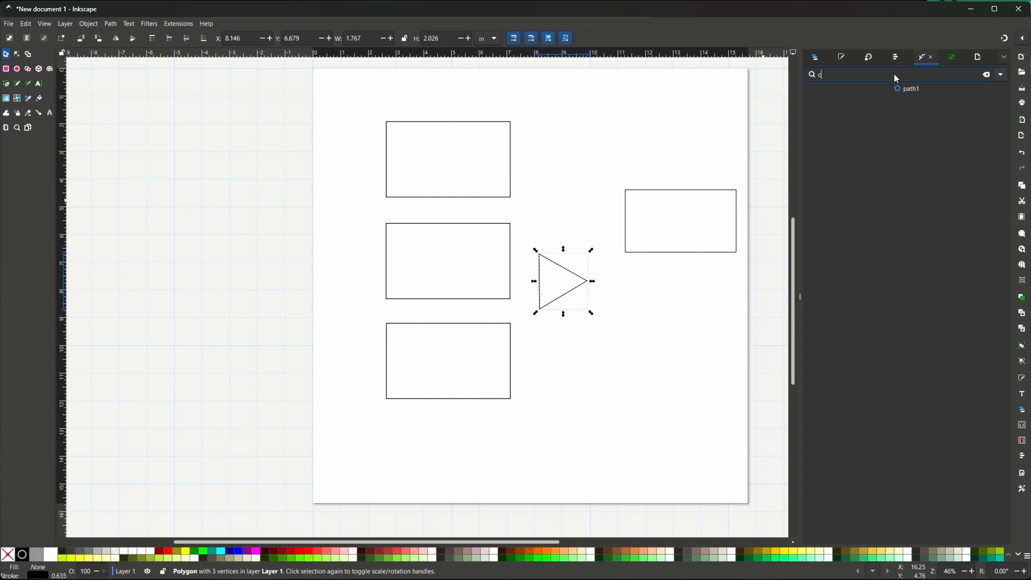
{"action": "left_click", "coordinate": [888, 131]}
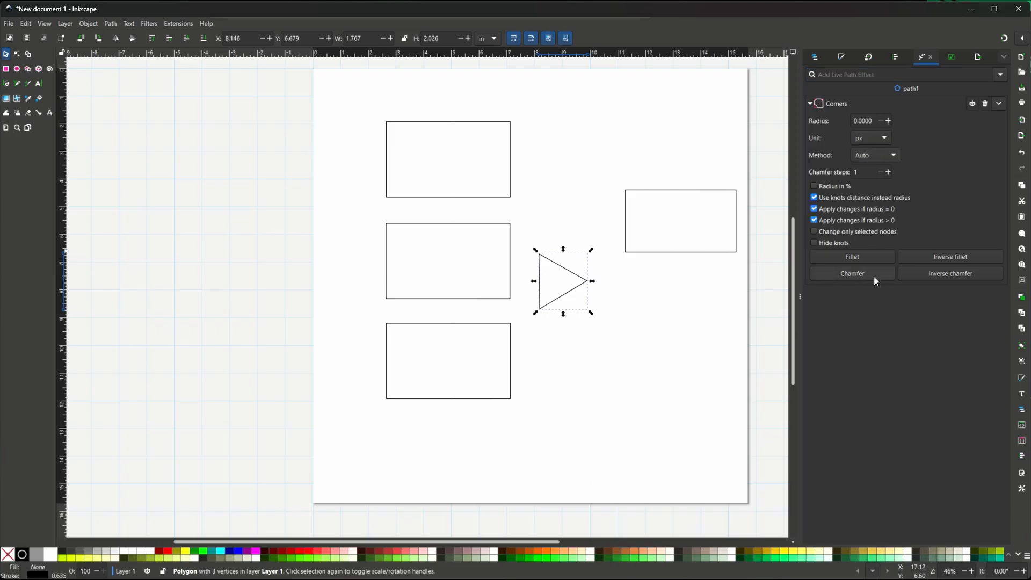
Set the triangle's corner radius to 1 px and apply Chamfer to its corners.
{"action": "left_click", "coordinate": [887, 121]}
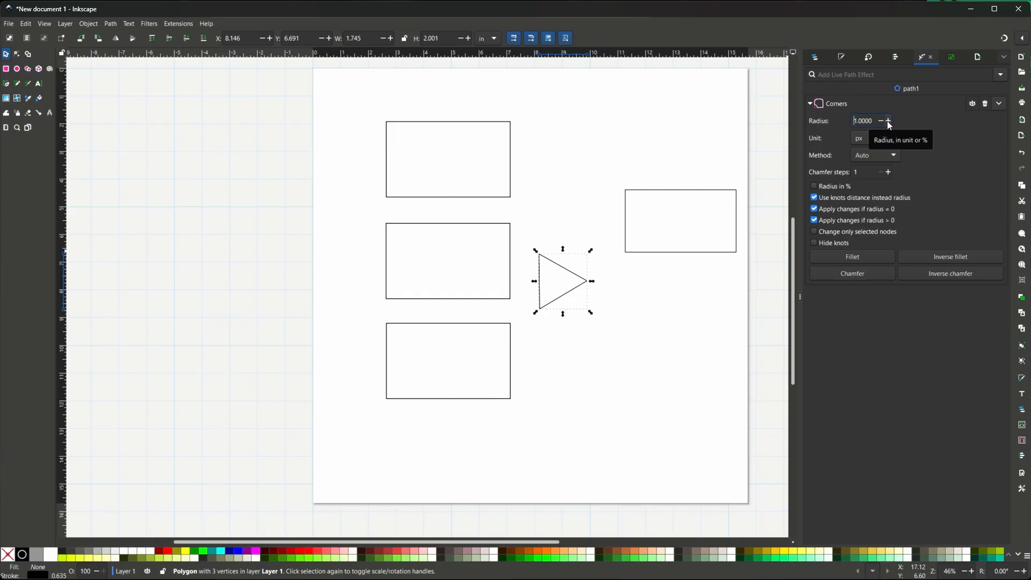
{"action": "left_click", "coordinate": [857, 277]}
{"action": "left_click", "coordinate": [584, 283]}
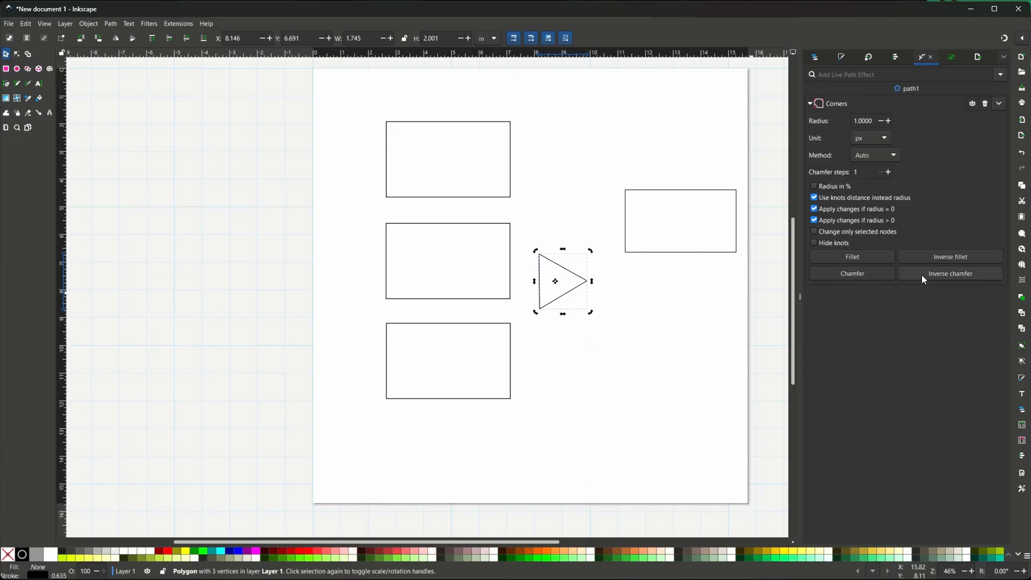
{"action": "left_click", "coordinate": [861, 273]}
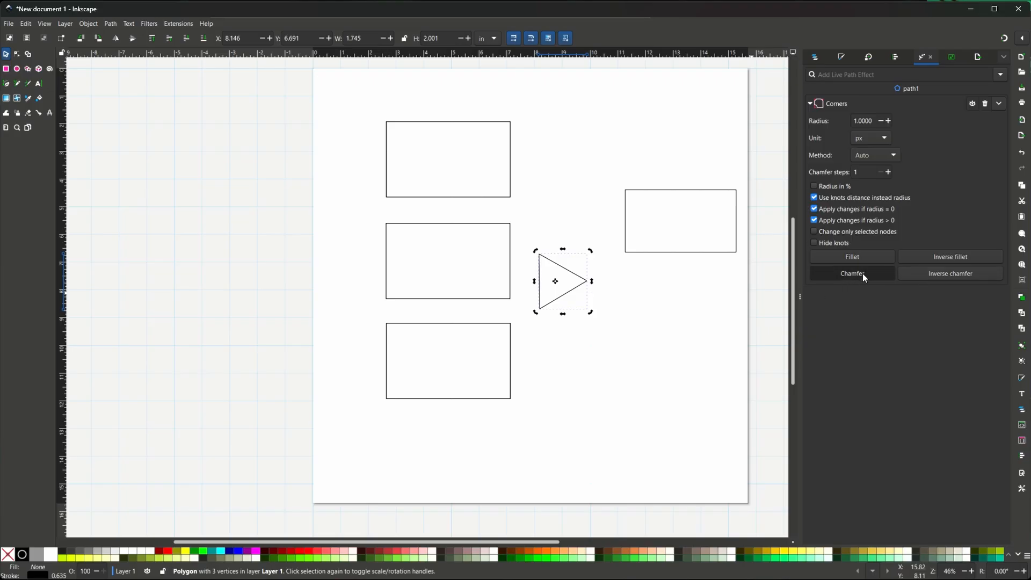
Try 7 chamfer steps on the triangle's corners and set the steps back to 1.
{"action": "double_click", "coordinate": [887, 172]}
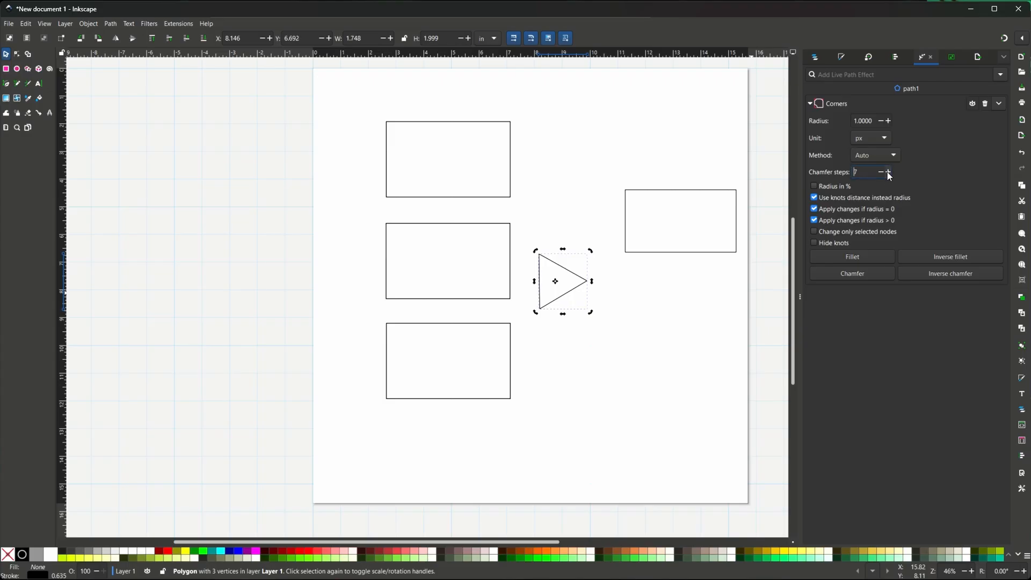
{"action": "double_click", "coordinate": [880, 172]}
Shift the triangle slightly down the page and increase its corner radius to about 10 px.
{"action": "left_click_drag", "start_coordinate": [566, 274], "coordinate": [571, 295]}
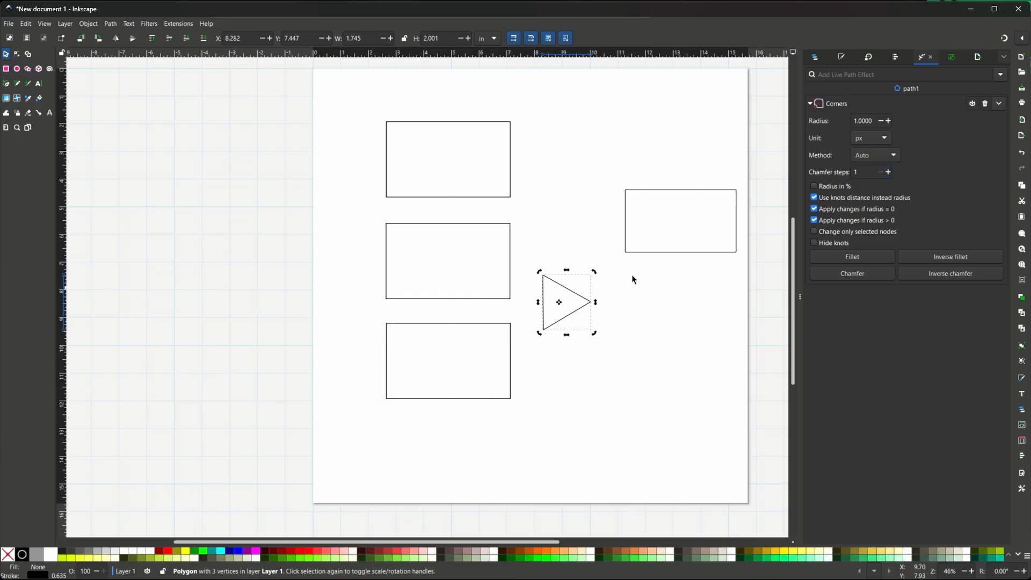
{"action": "left_click", "coordinate": [888, 120]}
{"action": "left_click", "coordinate": [887, 120]}
{"action": "left_click", "coordinate": [888, 120]}
{"action": "left_click", "coordinate": [888, 120]}
{"action": "left_click", "coordinate": [887, 120]}
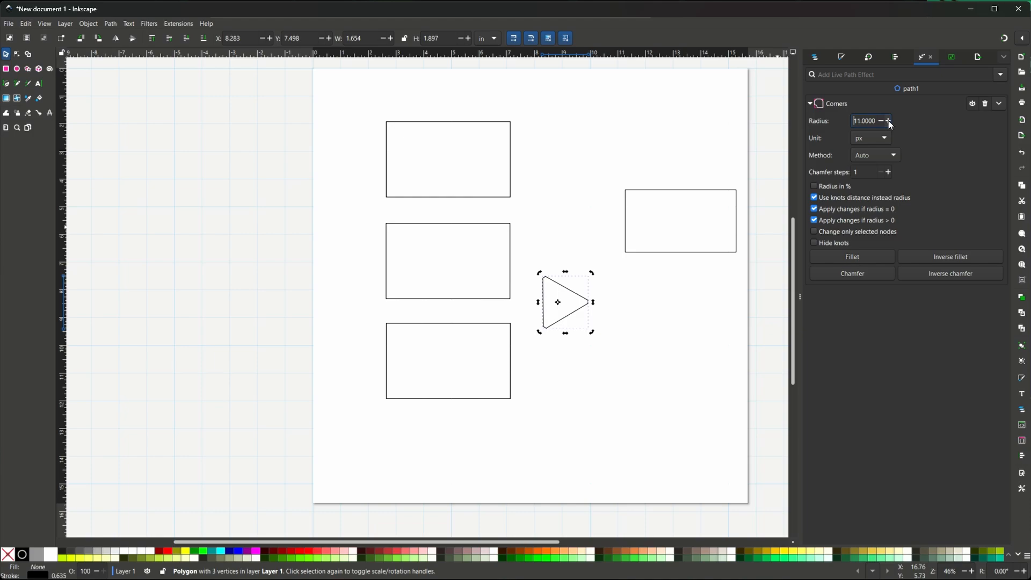
{"action": "left_click", "coordinate": [881, 121]}
Move the triangle against the right edge of the middle large rectangle and deselect it.
{"action": "mouse_move", "coordinate": [590, 301]}
{"action": "left_mouse_down"}
{"action": "mouse_move", "coordinate": [582, 277]}
{"action": "mouse_move", "coordinate": [550, 268]}
{"action": "left_mouse_up"}
{"action": "left_click", "coordinate": [546, 287]}
{"action": "left_click", "coordinate": [678, 385]}
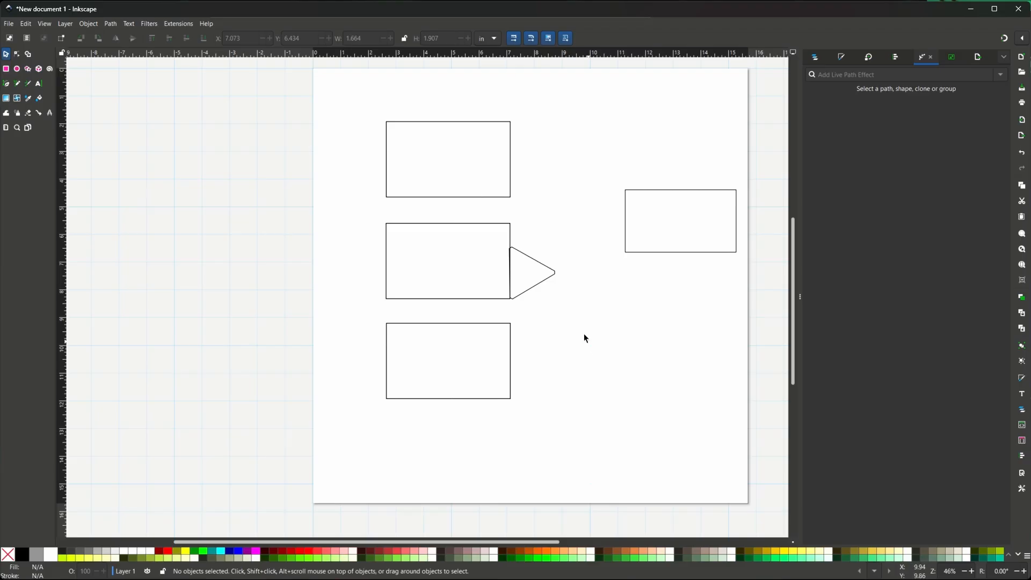
Duplicate the right triangle, place the copy in the empty area of the page, and flip it horizontally.
{"action": "left_click", "coordinate": [552, 273]}
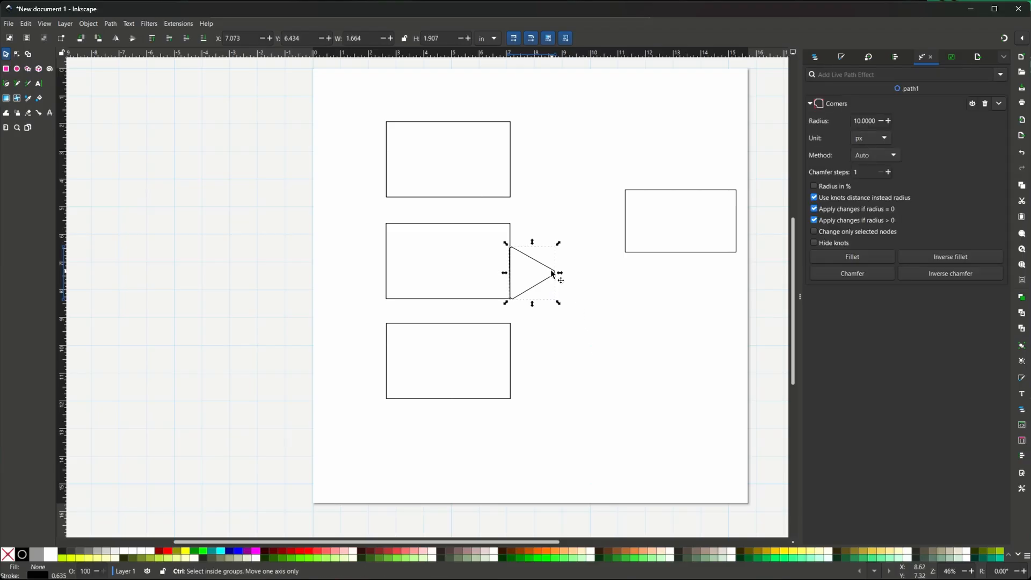
{"action": "key", "text": "ctrl+c"}
{"action": "key", "text": "ctrl+v"}
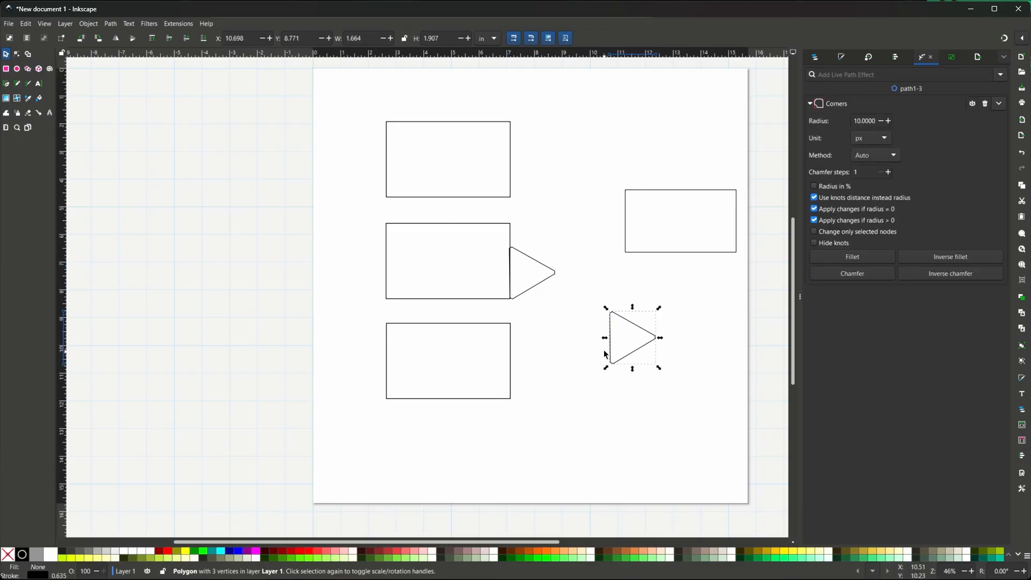
{"action": "left_click_drag", "start_coordinate": [639, 334], "coordinate": [622, 327]}
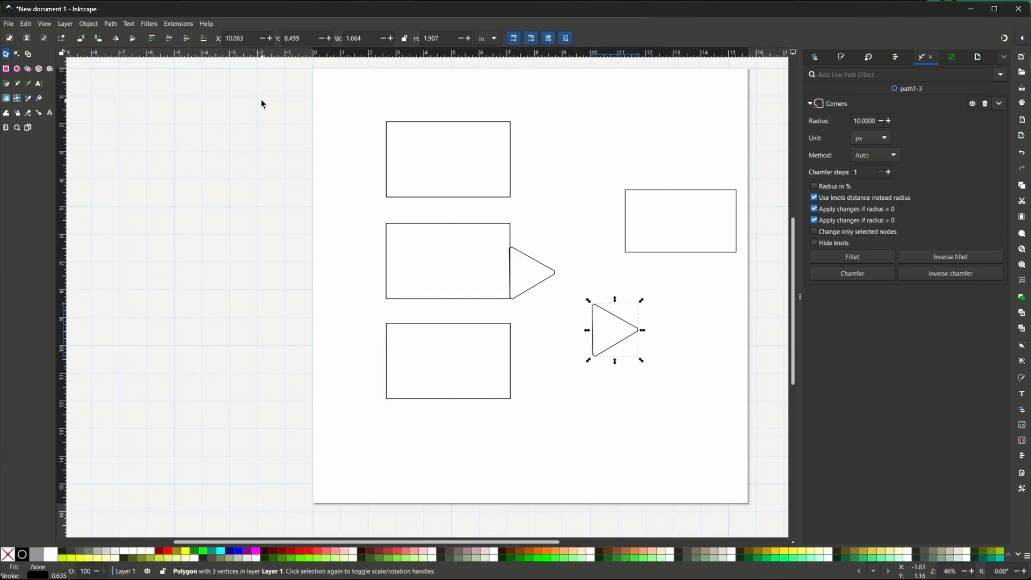
{"action": "left_click", "coordinate": [91, 25]}
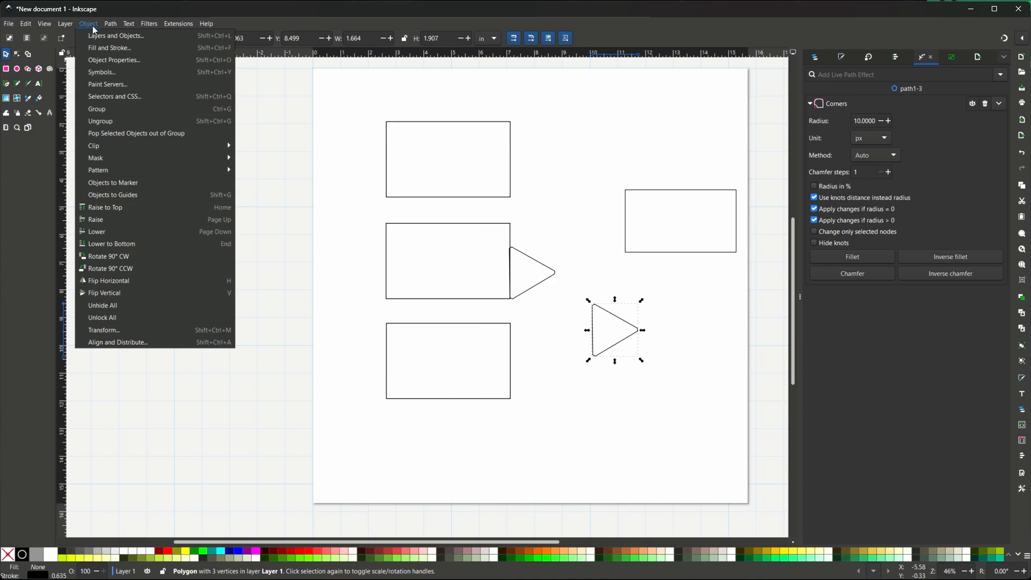
{"action": "left_click", "coordinate": [109, 281]}
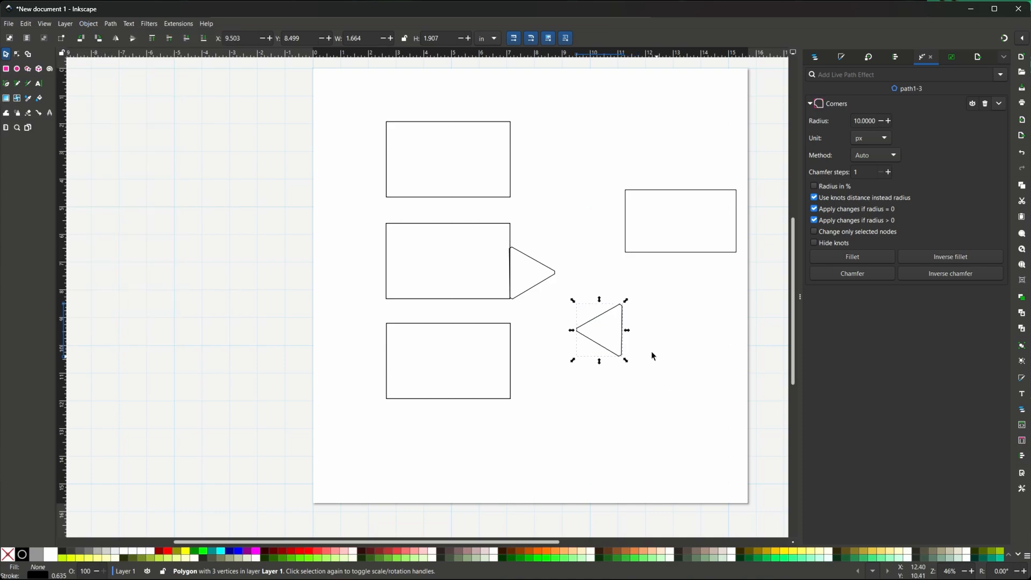
Move the flipped triangle against the left edge of the middle large rectangle and deselect it.
{"action": "left_click_drag", "start_coordinate": [610, 314], "coordinate": [363, 254]}
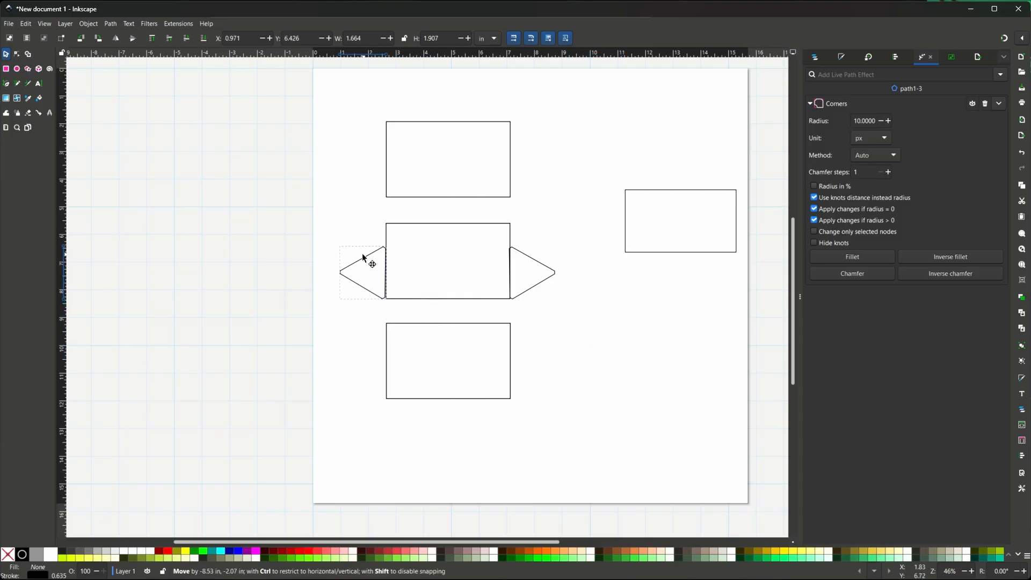
{"action": "left_click_drag", "start_coordinate": [362, 258], "coordinate": [362, 258]}
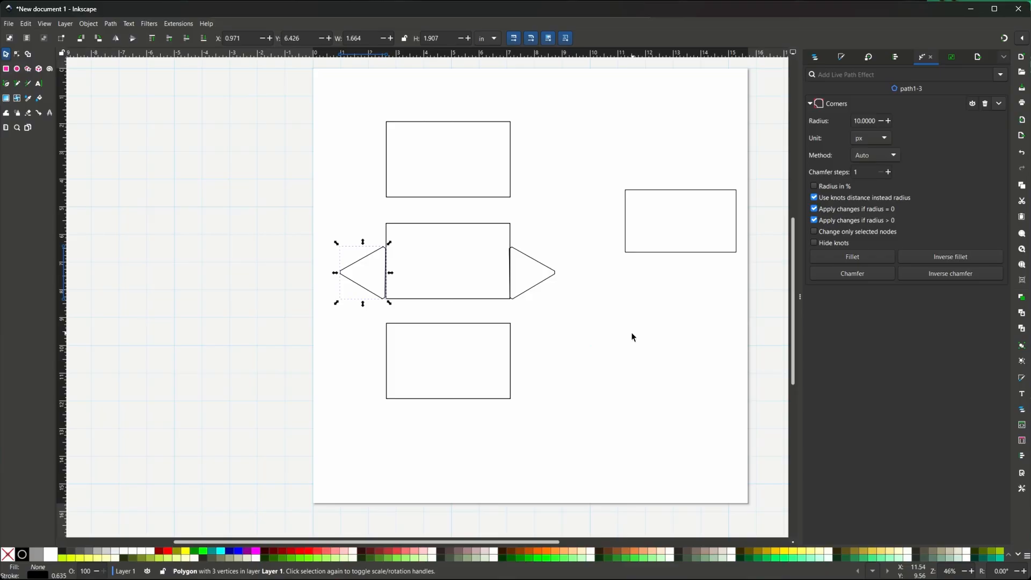
{"action": "left_click", "coordinate": [638, 370]}
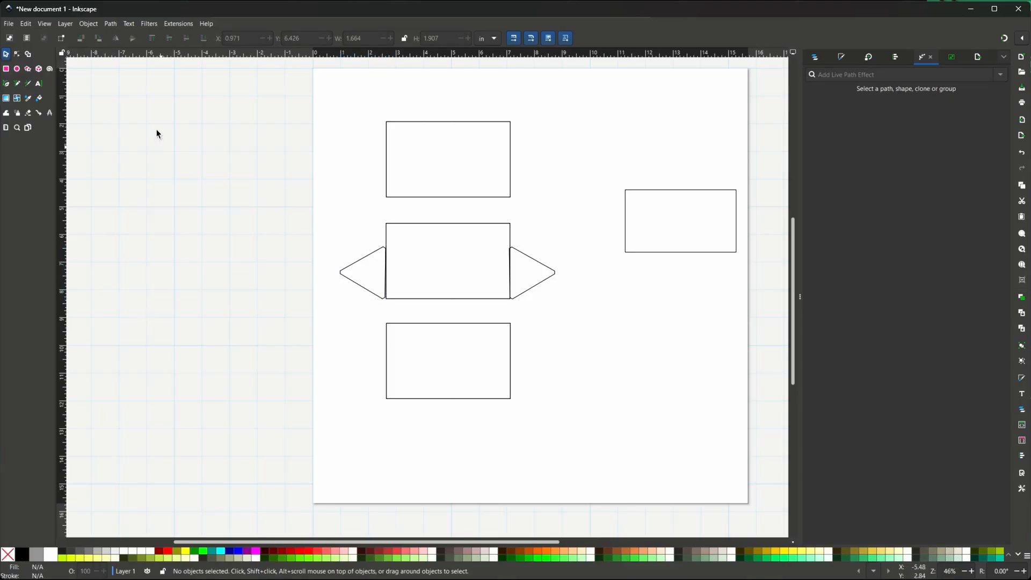
Draw a small circle just beside the right triangle and set both its radii to 0.2 in.
{"action": "left_click", "coordinate": [18, 70]}
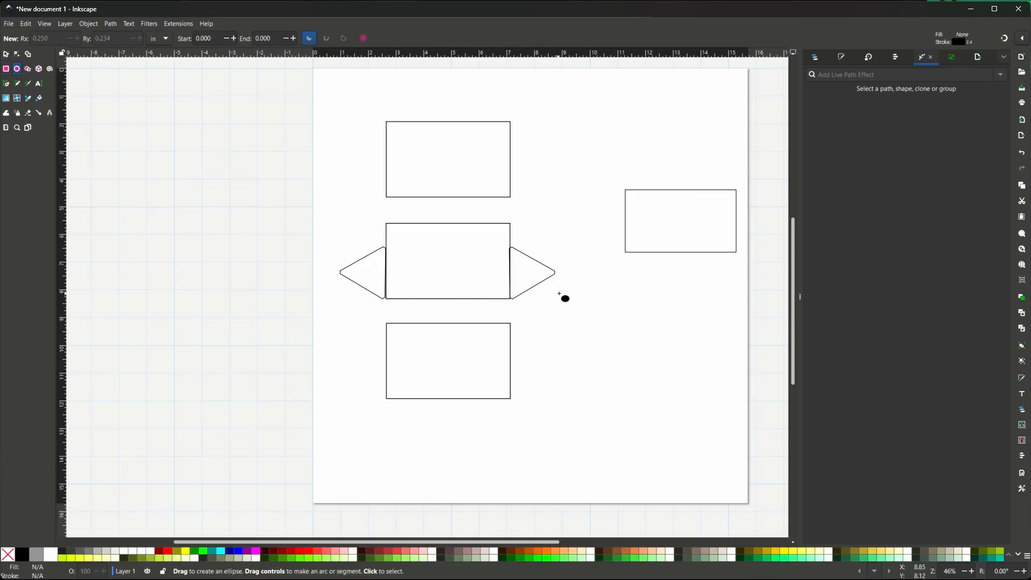
{"action": "left_click_drag", "start_coordinate": [563, 294], "coordinate": [574, 307]}
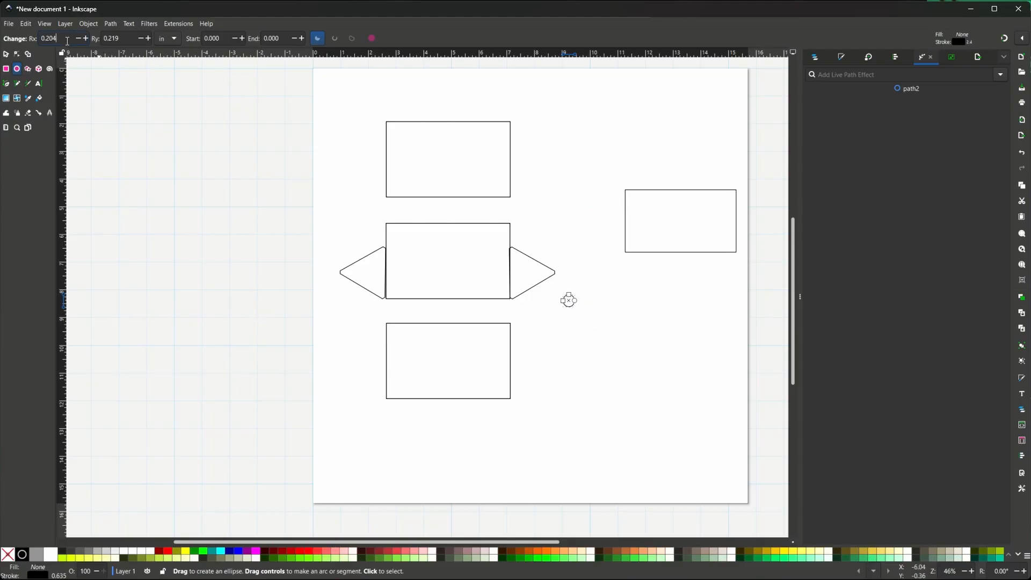
{"action": "key", "text": "BackSpace"}
{"action": "key", "text": "BackSpace"}
{"action": "left_click", "coordinate": [121, 34]}
{"action": "key", "text": "BackSpace"}
{"action": "key", "text": "Return"}
Move the circle into the middle of the right triangle and reduce its width and height to 0.325 in.
{"action": "left_click", "coordinate": [6, 55]}
{"action": "left_click", "coordinate": [639, 404]}
{"action": "left_click_drag", "start_coordinate": [572, 299], "coordinate": [539, 275]}
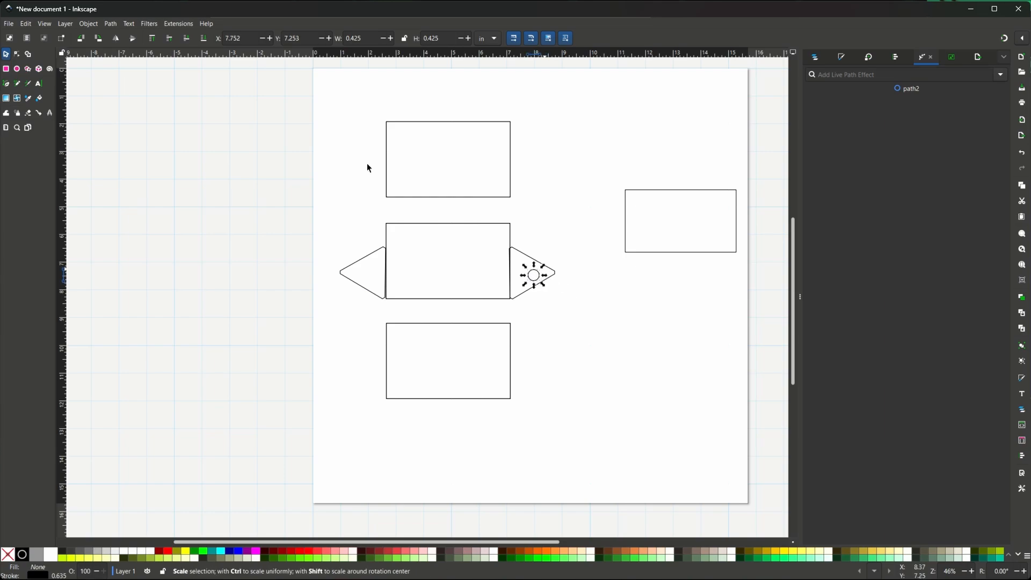
{"action": "left_click", "coordinate": [383, 38]}
{"action": "left_click", "coordinate": [461, 40]}
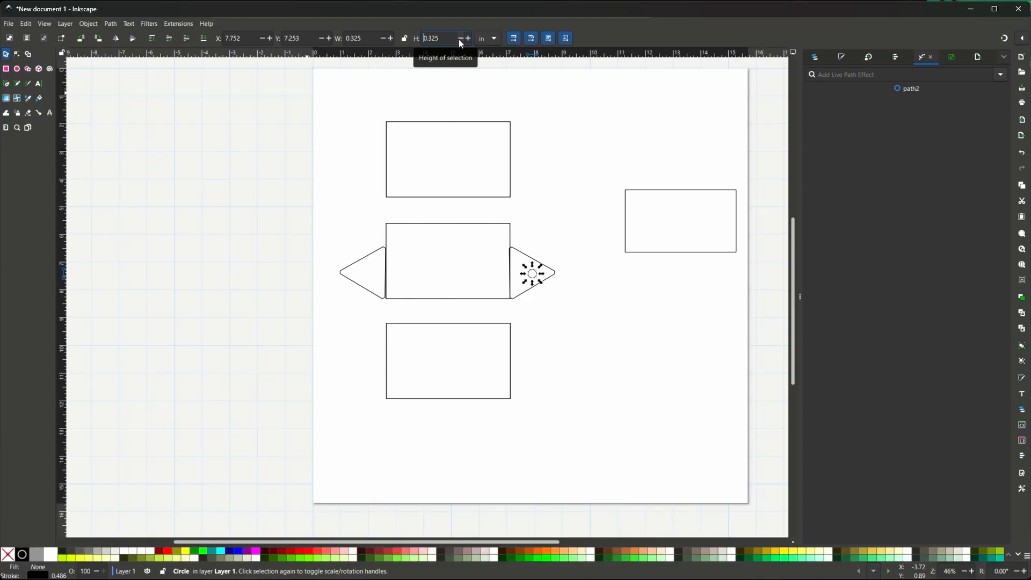
{"action": "left_click", "coordinate": [605, 361]}
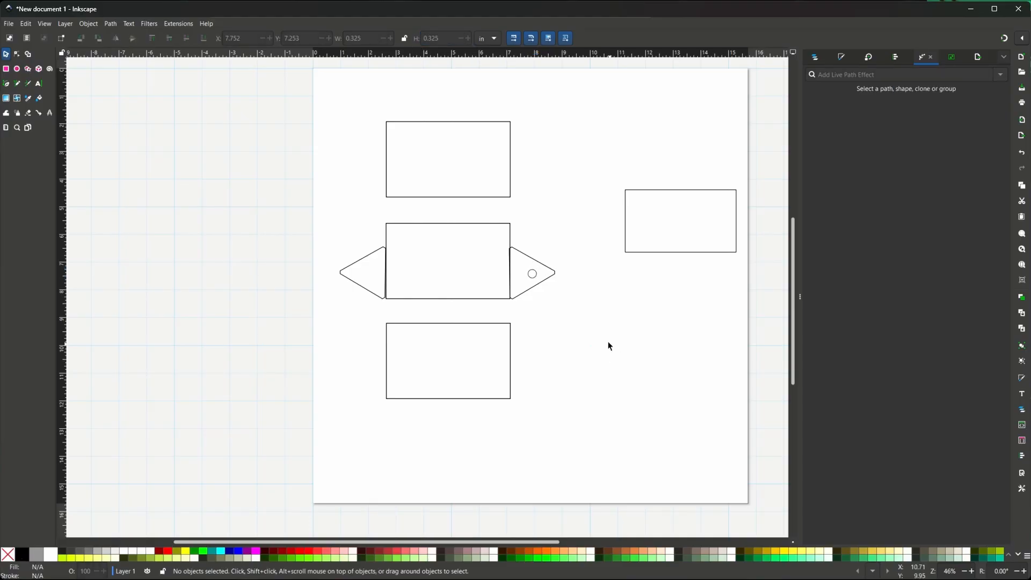
Duplicate the circle and place the copy in the middle of the left triangle.
{"action": "left_click", "coordinate": [535, 272]}
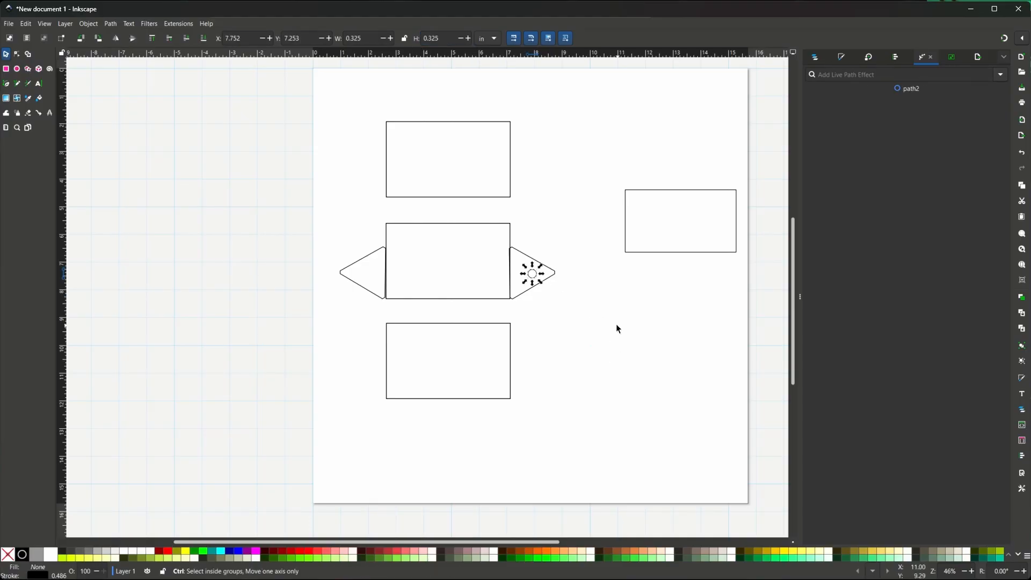
{"action": "key", "text": "ctrl+c"}
{"action": "key", "text": "ctrl+v"}
{"action": "left_click_drag", "start_coordinate": [638, 336], "coordinate": [362, 272]}
{"action": "left_click", "coordinate": [597, 329]}
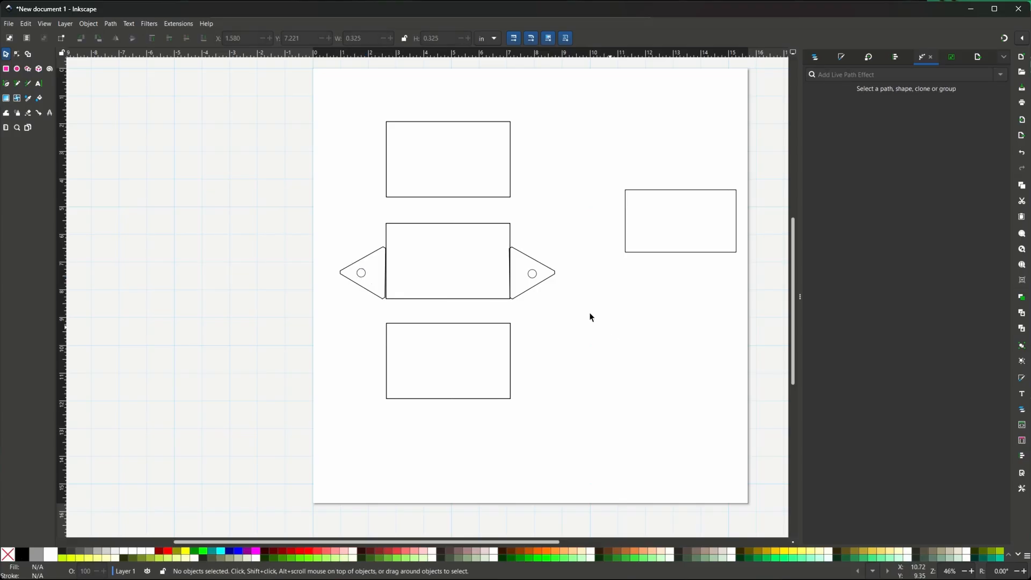
Align the two triangles to each other on a common horizontal axis, relative to the biggest object.
{"action": "key", "text": "Tab"}
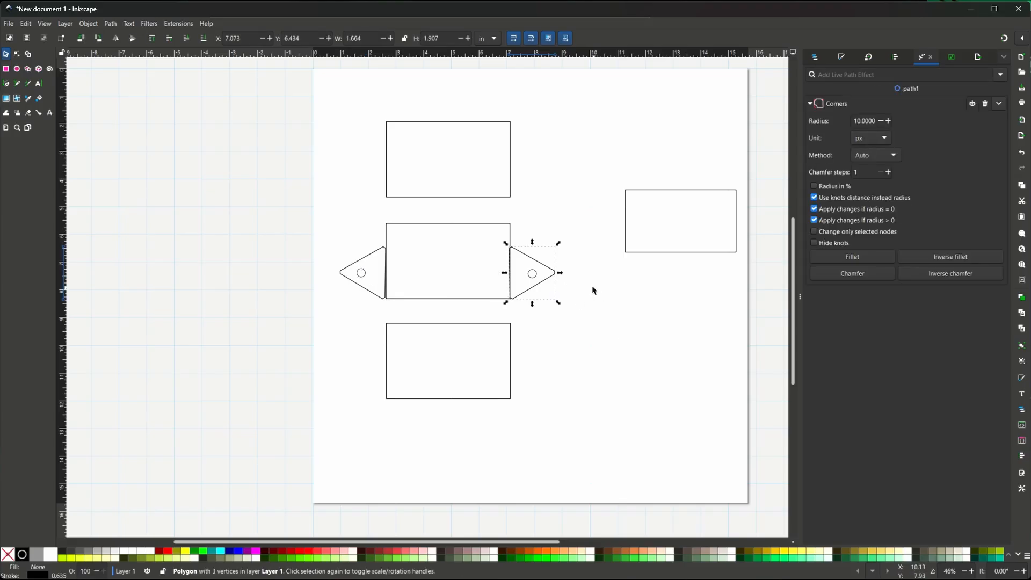
{"action": "left_click", "coordinate": [372, 255], "text": "shift"}
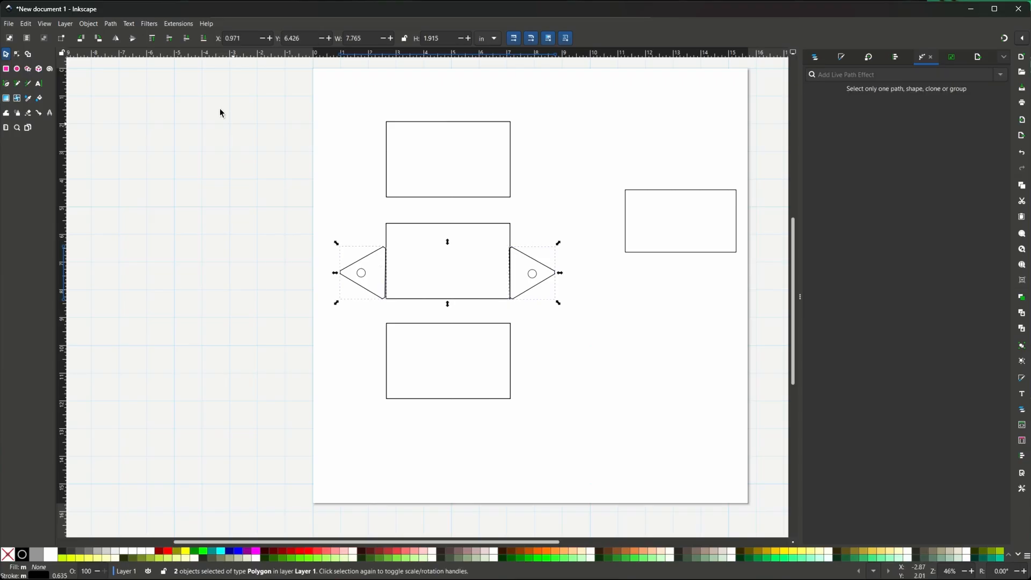
{"action": "left_click", "coordinate": [88, 24]}
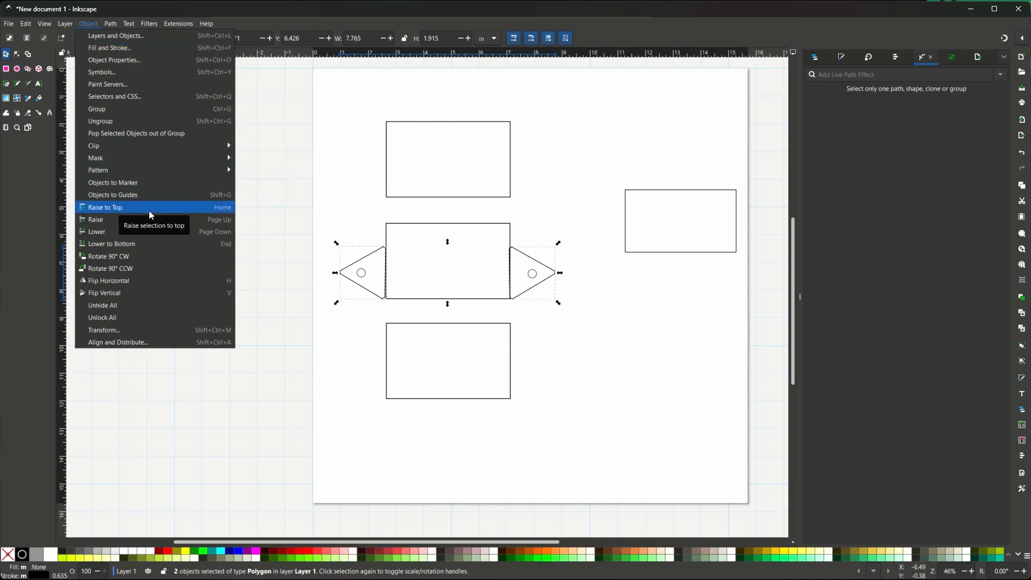
{"action": "left_click", "coordinate": [816, 57]}
{"action": "left_click", "coordinate": [816, 57]}
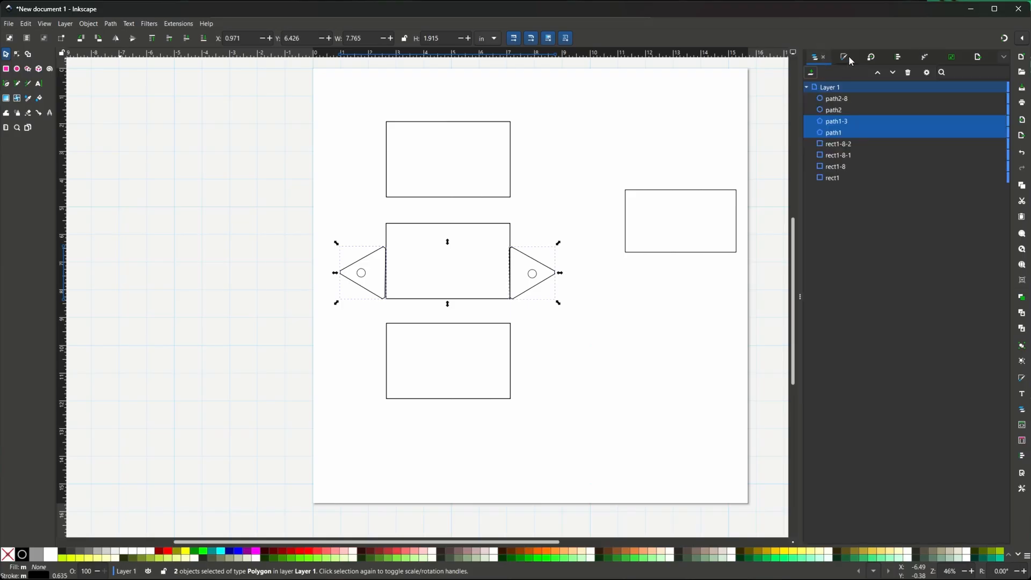
{"action": "left_click", "coordinate": [900, 57]}
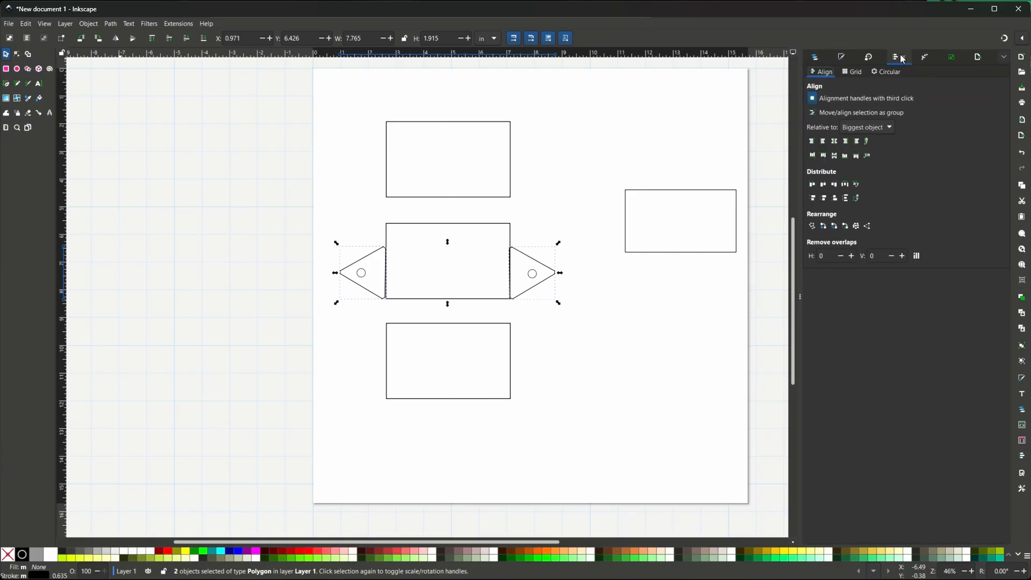
{"action": "left_click", "coordinate": [834, 155]}
{"action": "left_click", "coordinate": [637, 339]}
Center the two circles on a common horizontal axis, relative to the biggest object.
{"action": "left_click", "coordinate": [535, 276]}
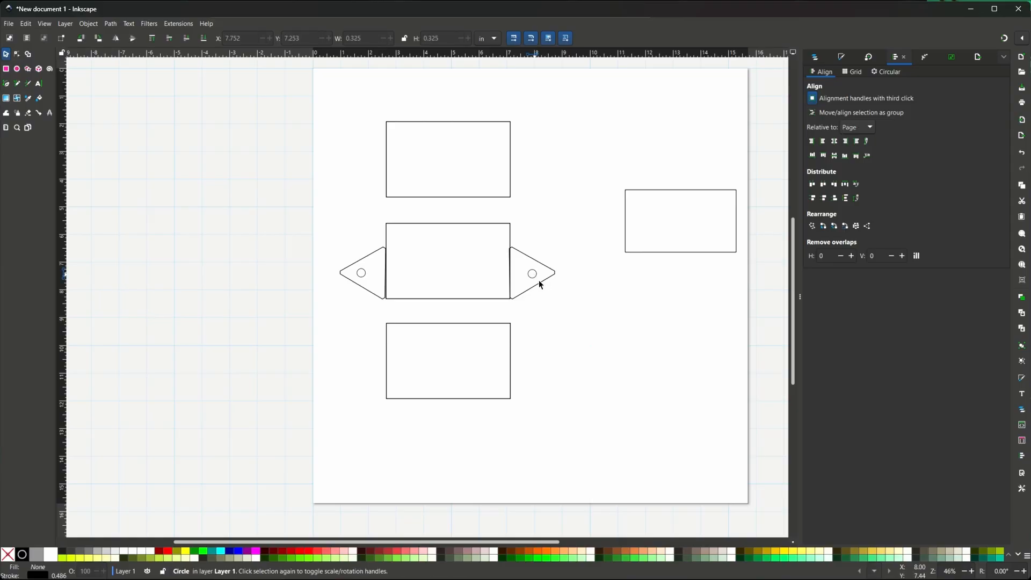
{"action": "left_click", "coordinate": [358, 277], "text": "shift"}
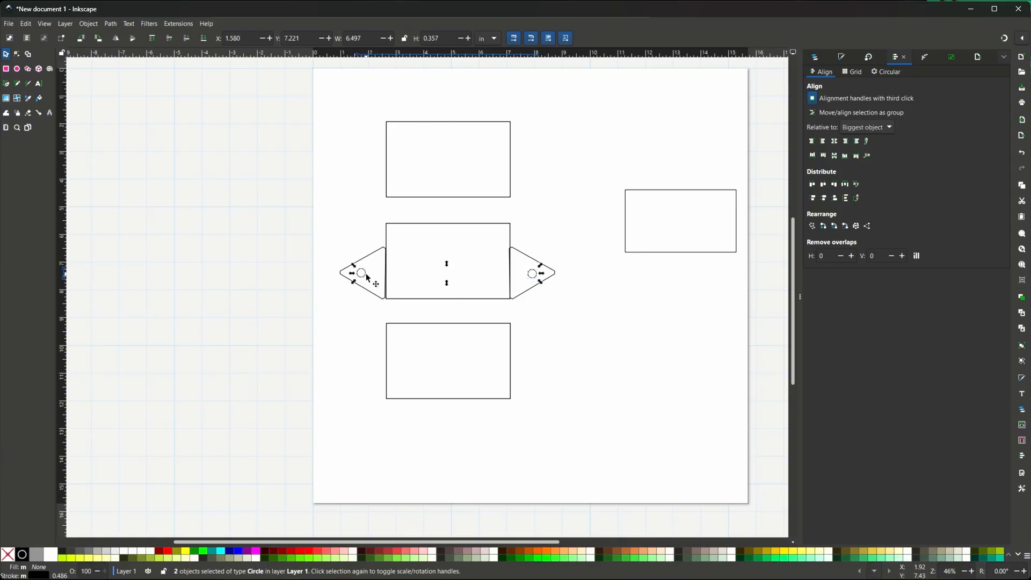
{"action": "left_click", "coordinate": [833, 156]}
{"action": "left_click", "coordinate": [617, 333]}
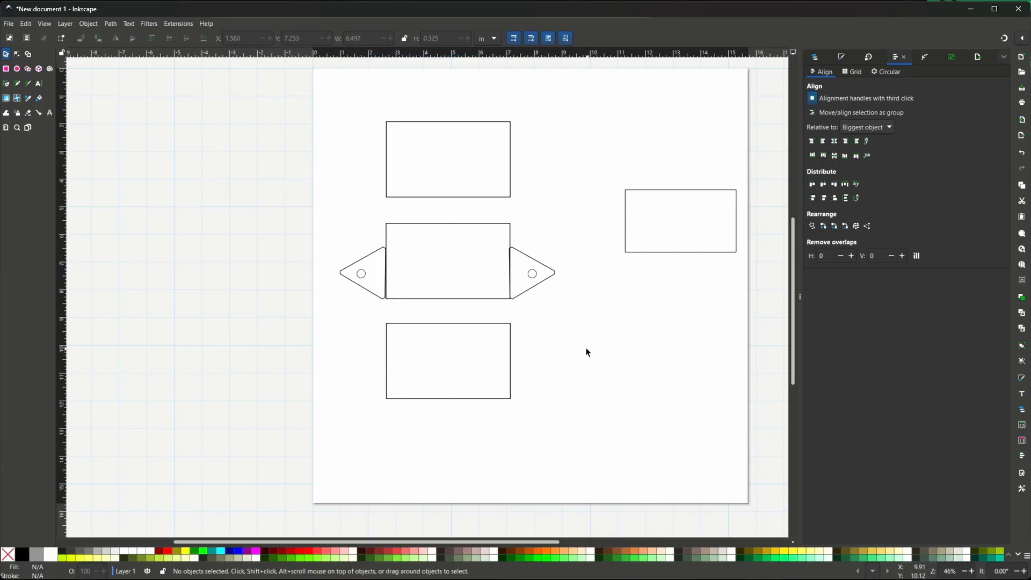
Move the left triangle about 0.12 in inward so its base overlaps the middle rectangle's left edge.
{"action": "left_click", "coordinate": [519, 253]}
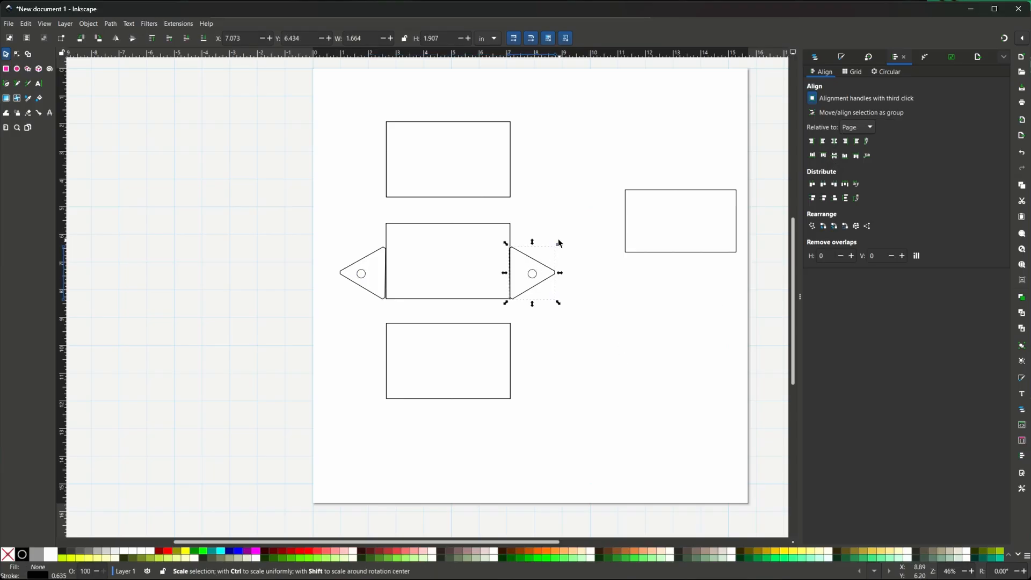
{"action": "scroll", "coordinate": [559, 242], "scroll_direction": "right", "scroll_amount": 1}
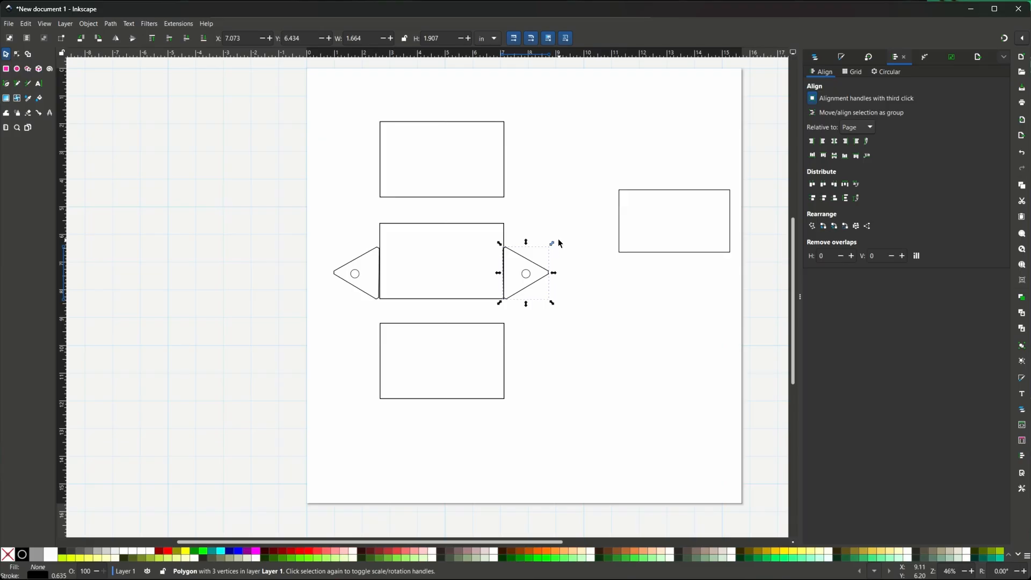
{"action": "left_click", "coordinate": [971, 571]}
{"action": "left_click", "coordinate": [972, 571]}
{"action": "left_click", "coordinate": [972, 571]}
{"action": "left_click", "coordinate": [971, 571]}
{"action": "left_click", "coordinate": [972, 571]}
{"action": "left_click", "coordinate": [972, 571]}
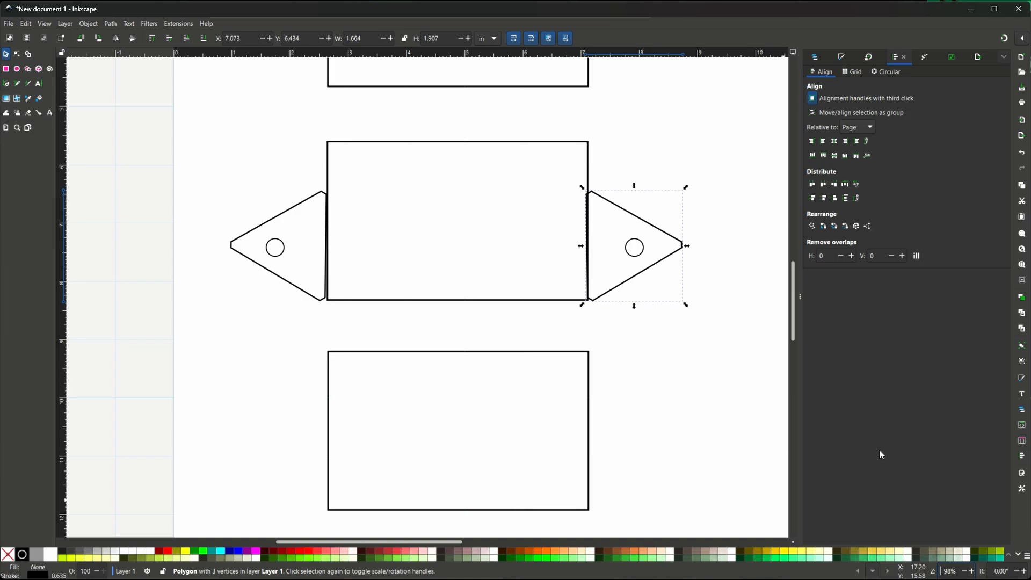
{"action": "left_click", "coordinate": [698, 369]}
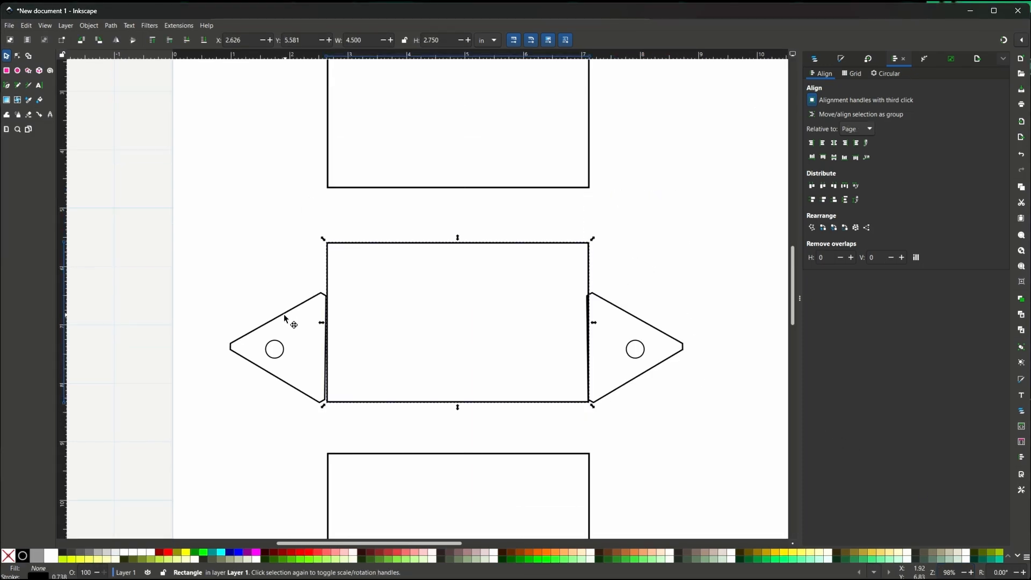
{"action": "left_click_drag", "start_coordinate": [284, 313], "coordinate": [291, 315]}
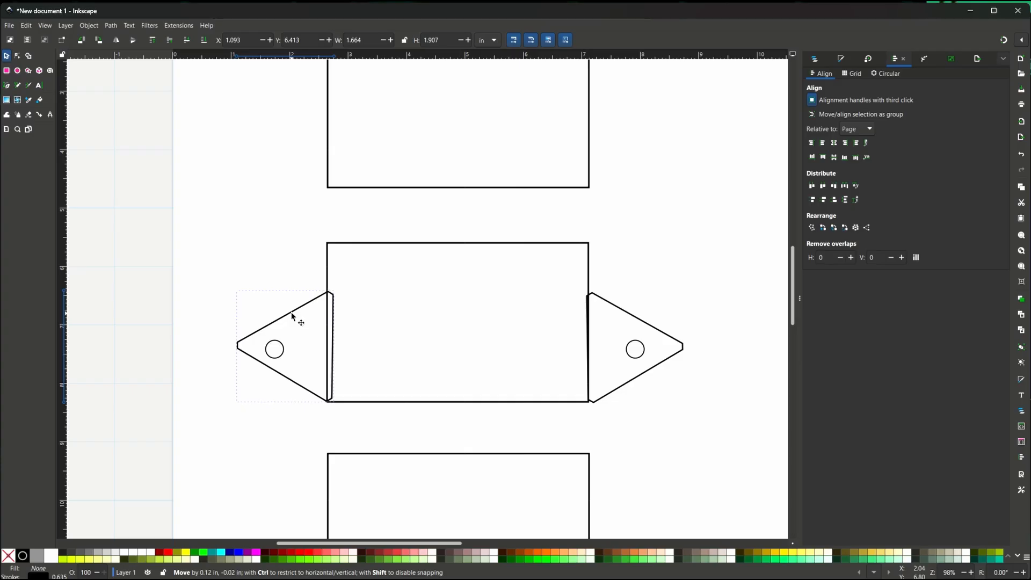
Nudge the right triangle inward to overlap the middle rectangle's right edge, and shift both circles slightly toward the triangle tips.
{"action": "left_click", "coordinate": [646, 325]}
{"action": "key", "text": "Left"}
{"action": "key", "text": "Left"}
{"action": "key", "text": "Left"}
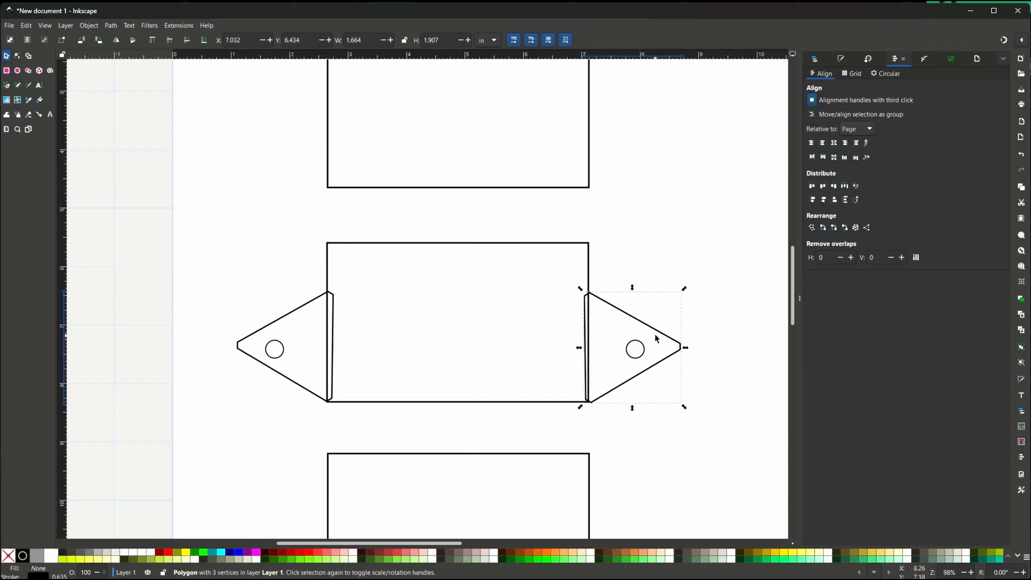
{"action": "key", "text": "Left"}
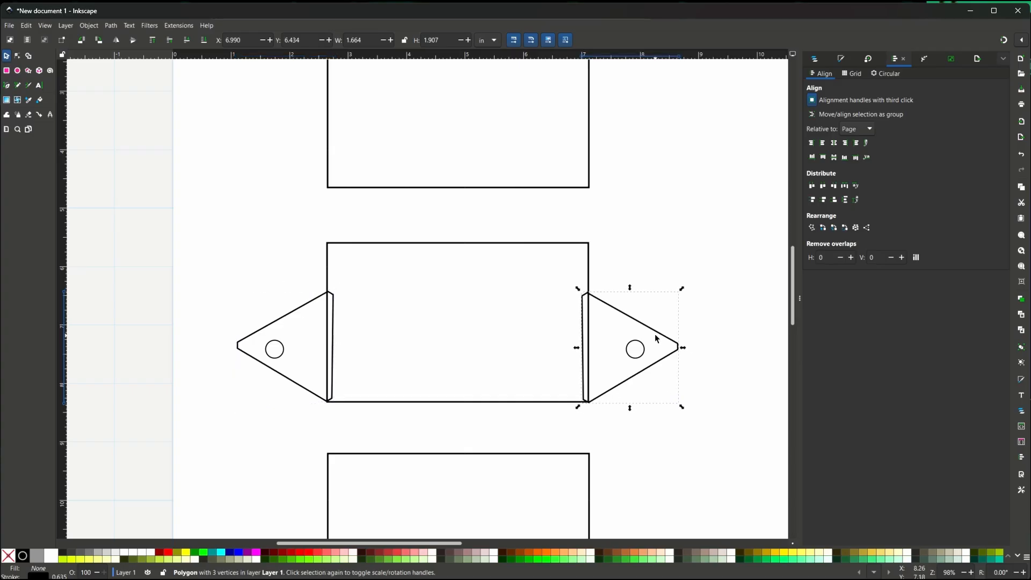
{"action": "left_click", "coordinate": [659, 450]}
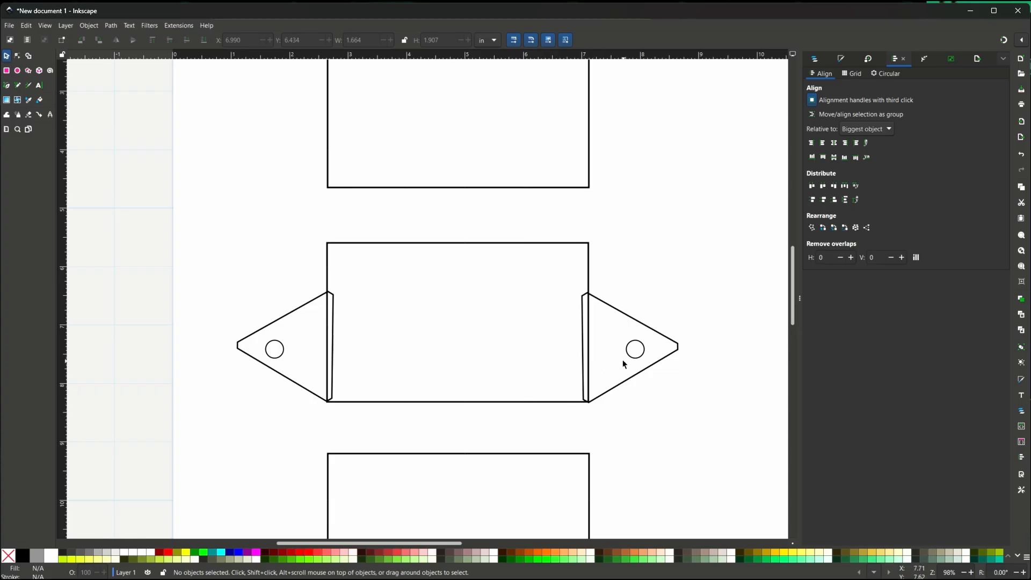
{"action": "left_click_drag", "start_coordinate": [645, 354], "coordinate": [653, 351]}
{"action": "left_click_drag", "start_coordinate": [282, 349], "coordinate": [272, 343]}
Unite the middle rectangle and both triangles into one path with Union, leaving the circles separate.
{"action": "left_click", "coordinate": [303, 310]}
{"action": "left_click", "coordinate": [329, 279], "text": "shift"}
{"action": "left_click", "coordinate": [613, 308], "text": "shift"}
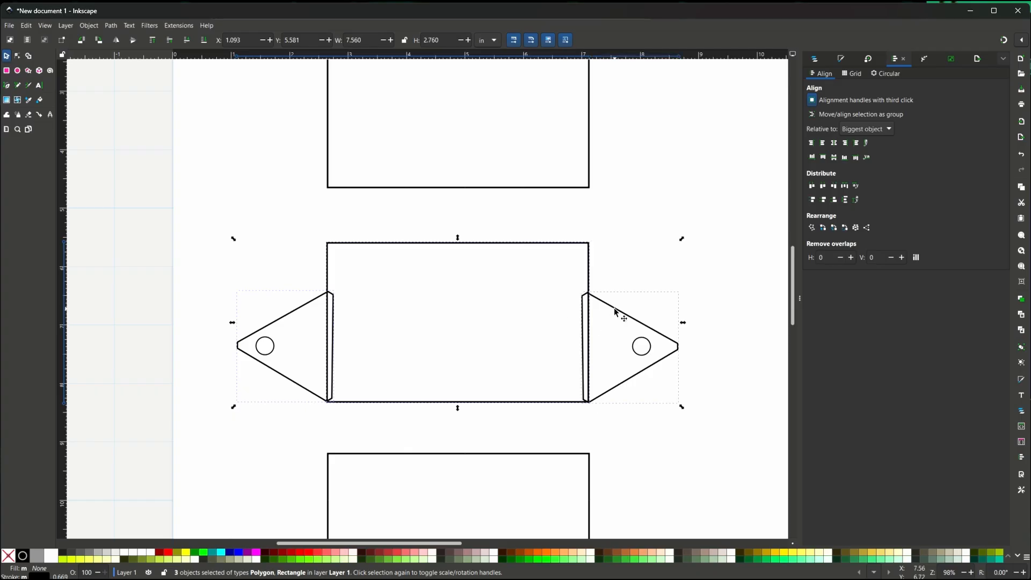
{"action": "left_click", "coordinate": [89, 25]}
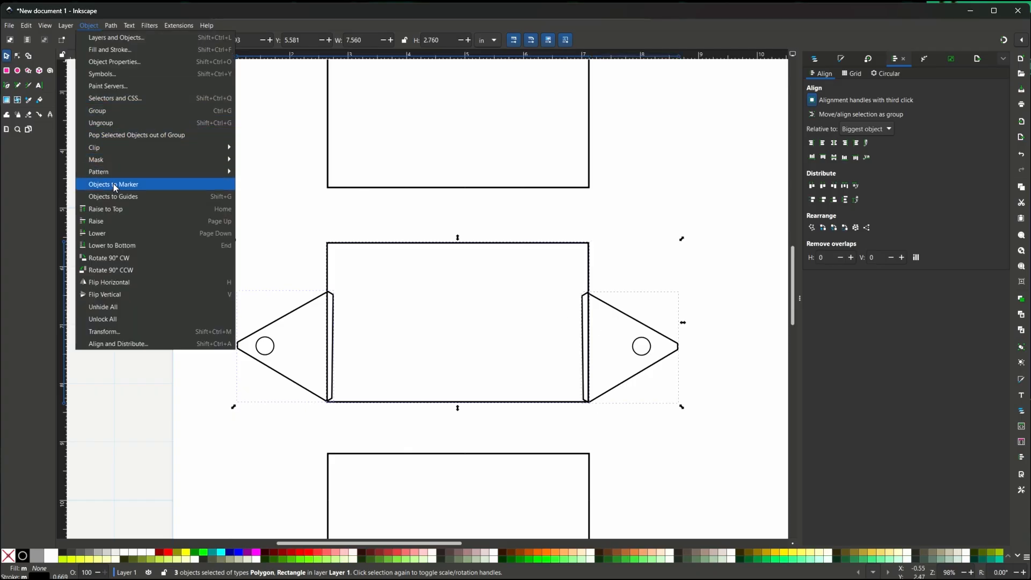
{"action": "mouse_move", "coordinate": [110, 25]}
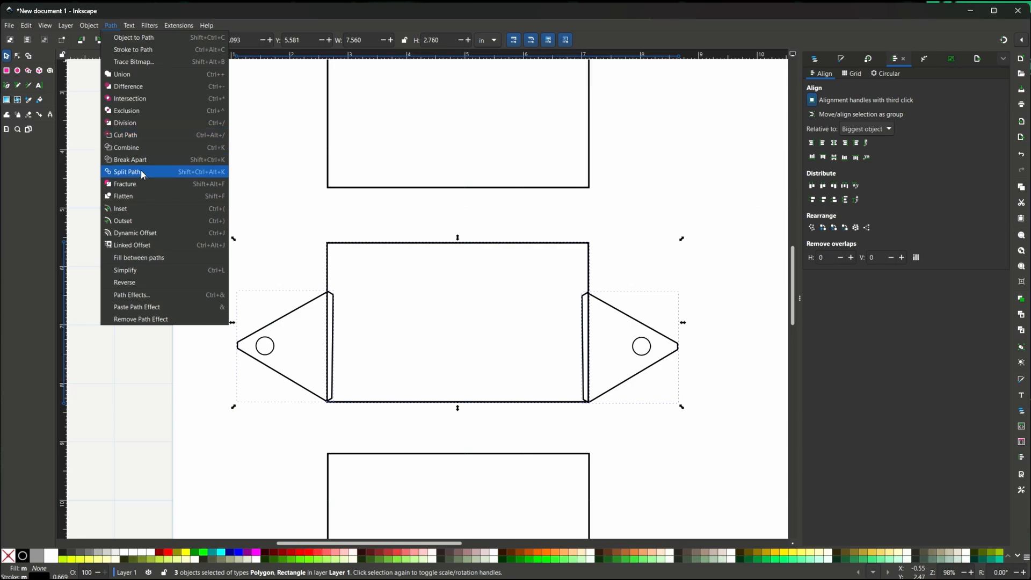
{"action": "left_click", "coordinate": [123, 75]}
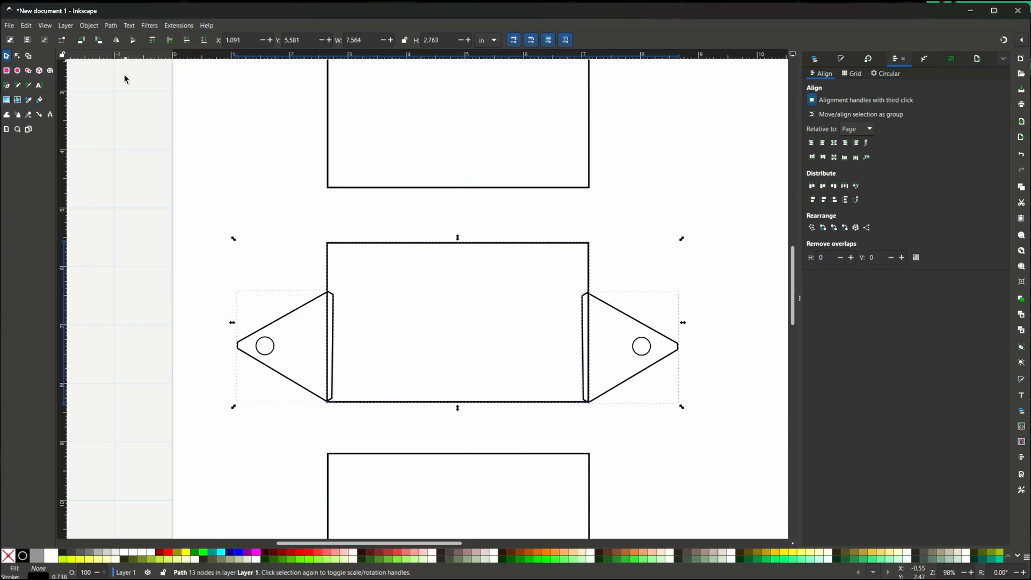
Undo the union of the middle rectangle and the two triangles.
{"action": "left_click", "coordinate": [702, 183]}
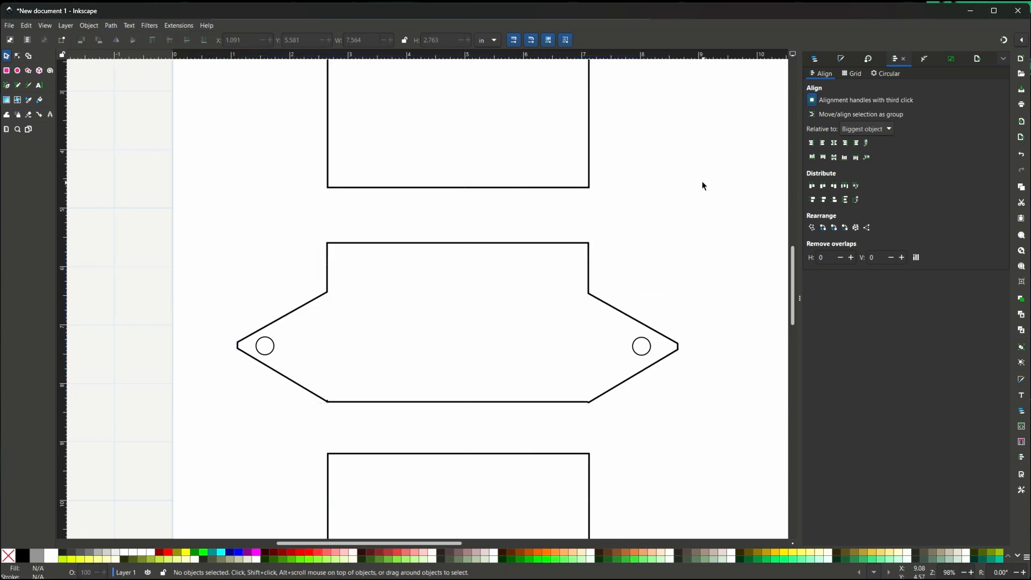
{"action": "left_click", "coordinate": [25, 26]}
{"action": "left_click", "coordinate": [40, 39]}
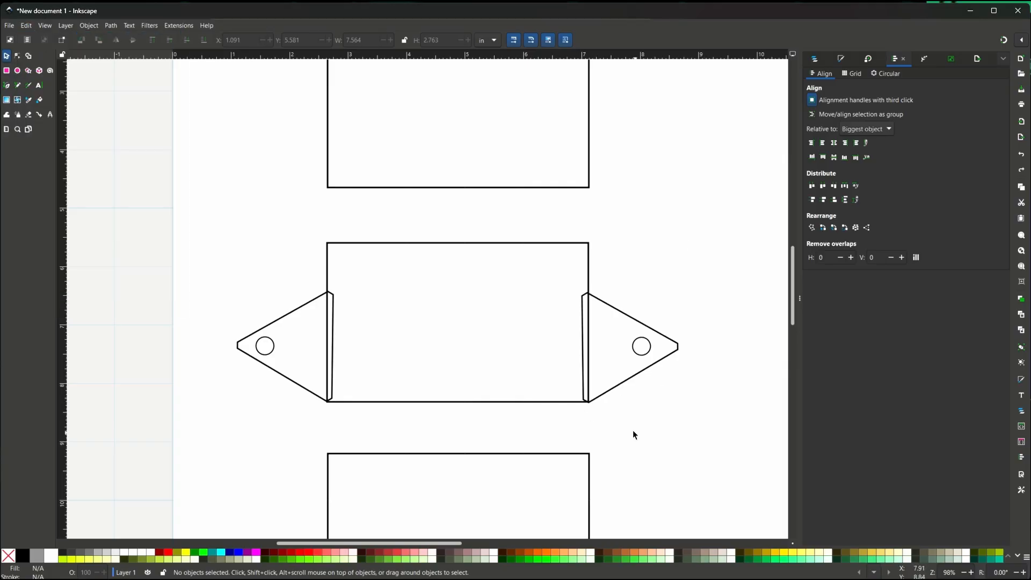
Nudge the right triangle up slightly and the left triangle up to Y 6.408 in, matching the middle rectangle's lower edge.
{"action": "left_click", "coordinate": [971, 573]}
{"action": "left_click", "coordinate": [684, 307]}
{"action": "scroll", "coordinate": [686, 321], "scroll_direction": "up", "scroll_amount": 1}
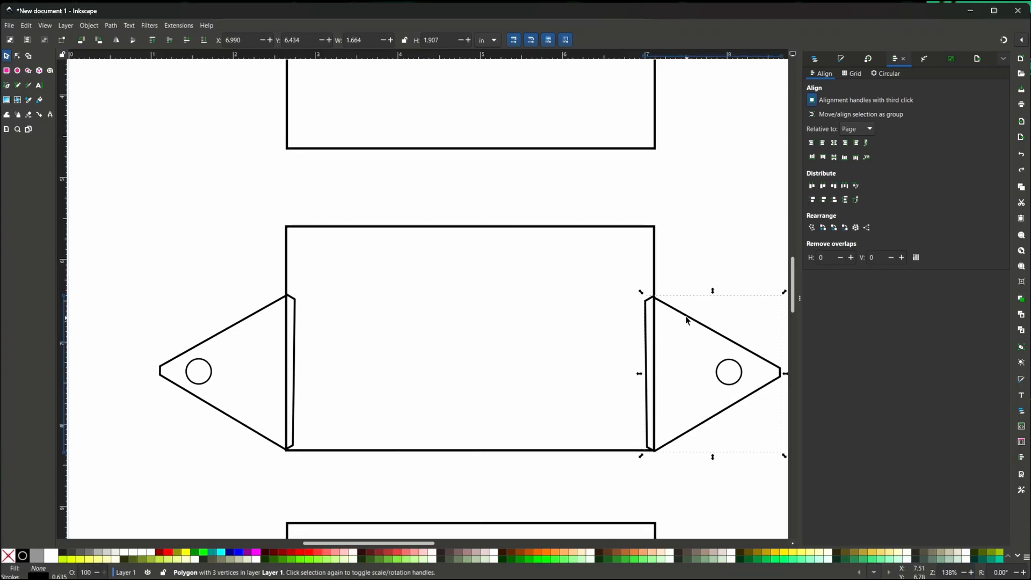
{"action": "left_click", "coordinate": [688, 488]}
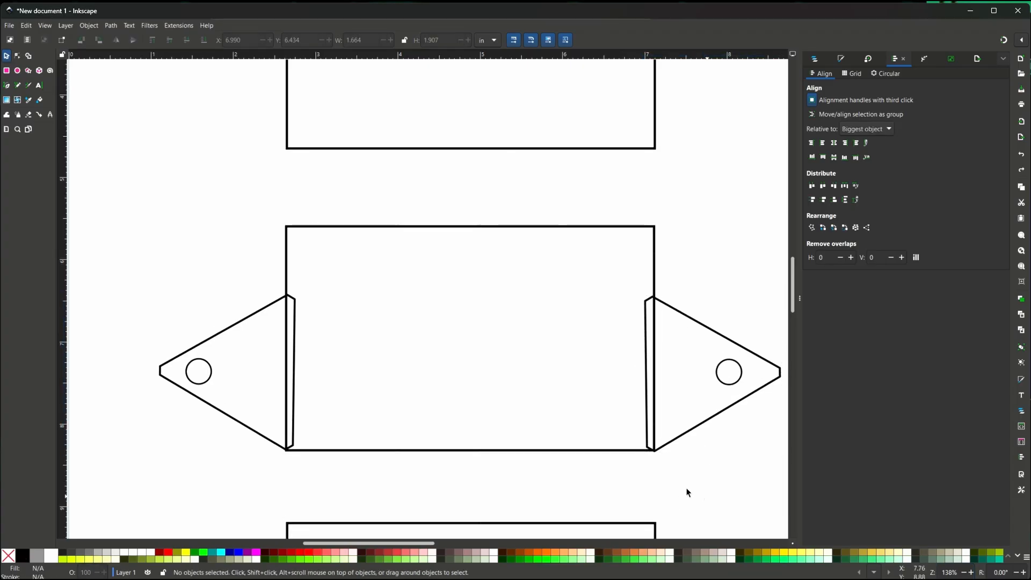
{"action": "left_click", "coordinate": [677, 314]}
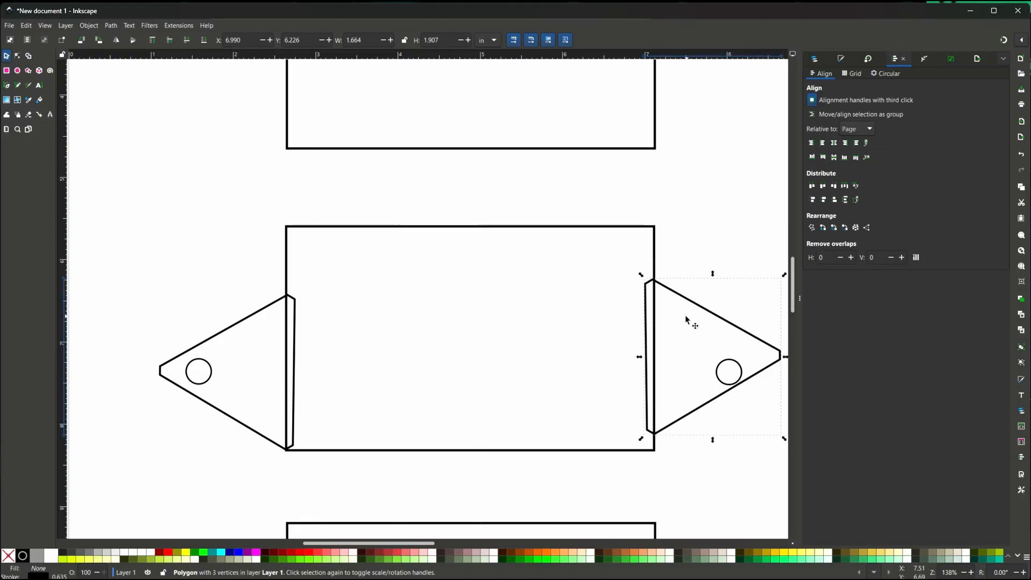
{"action": "key", "text": "alt+Up"}
{"action": "left_click", "coordinate": [655, 466]}
{"action": "left_click", "coordinate": [275, 326]}
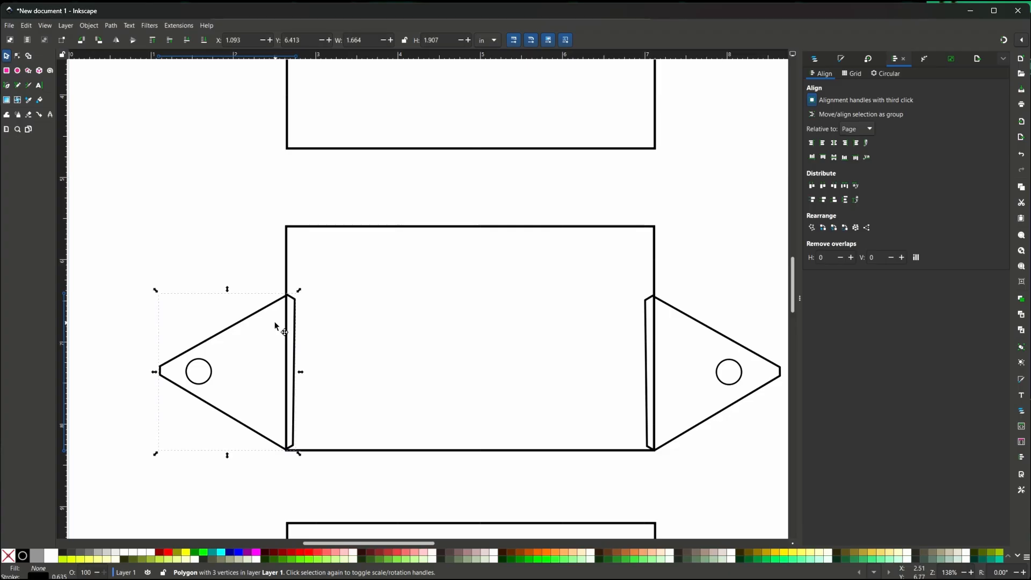
{"action": "key", "text": "alt+Up"}
{"action": "left_click", "coordinate": [337, 485]}
Center the two triangles on a common horizontal axis, relative to the biggest object.
{"action": "left_click", "coordinate": [971, 571]}
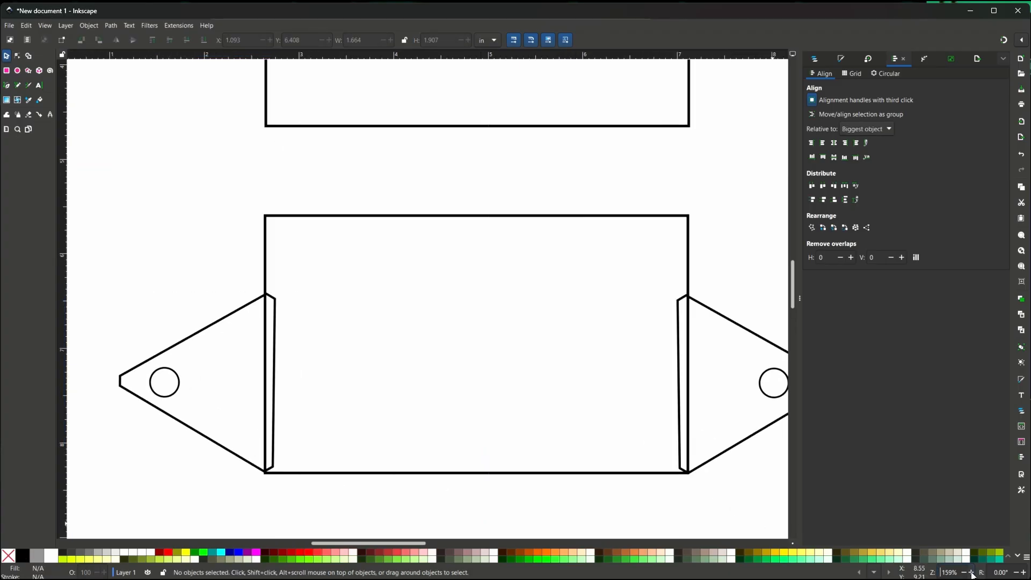
{"action": "left_click", "coordinate": [248, 462]}
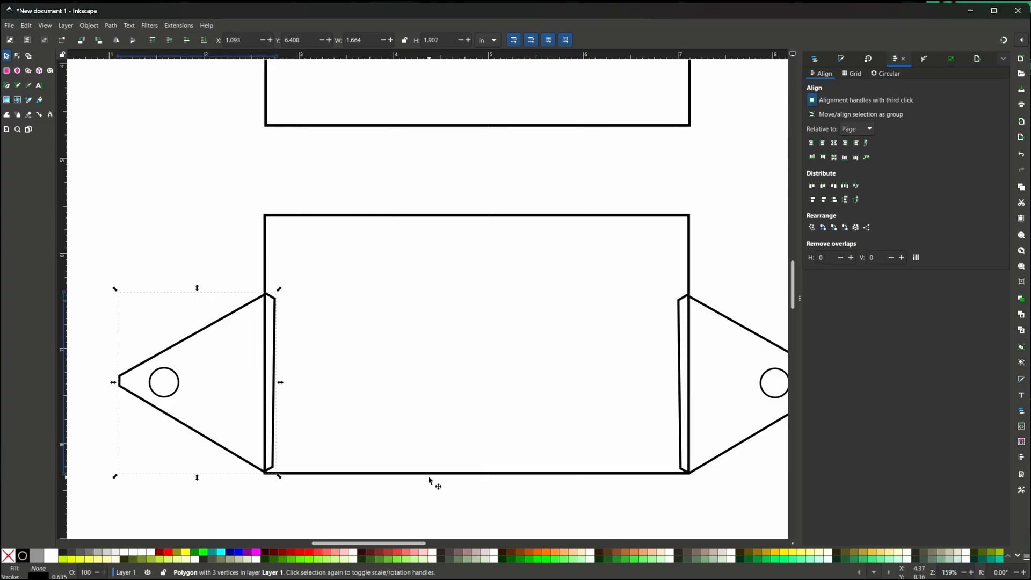
{"action": "left_click", "coordinate": [721, 457], "text": "shift"}
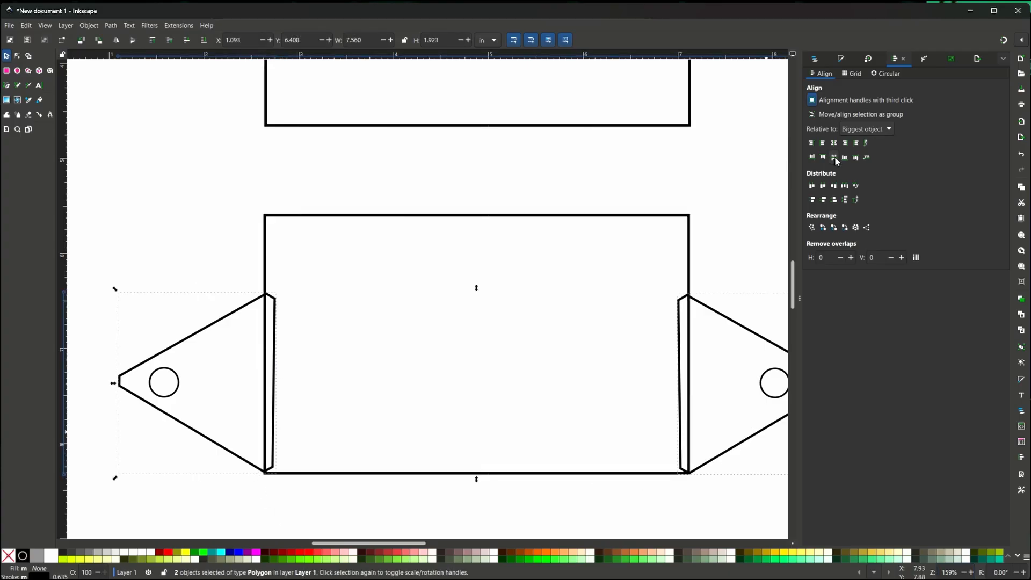
{"action": "left_click", "coordinate": [836, 157]}
{"action": "left_click", "coordinate": [713, 513]}
Finely nudge the left triangle down to Y 6.421 in and the right one to Y 6.426 in, meeting the rectangle's lower corners.
{"action": "left_click", "coordinate": [727, 455]}
{"action": "key", "text": "alt+Down"}
{"action": "key", "text": "alt+Down"}
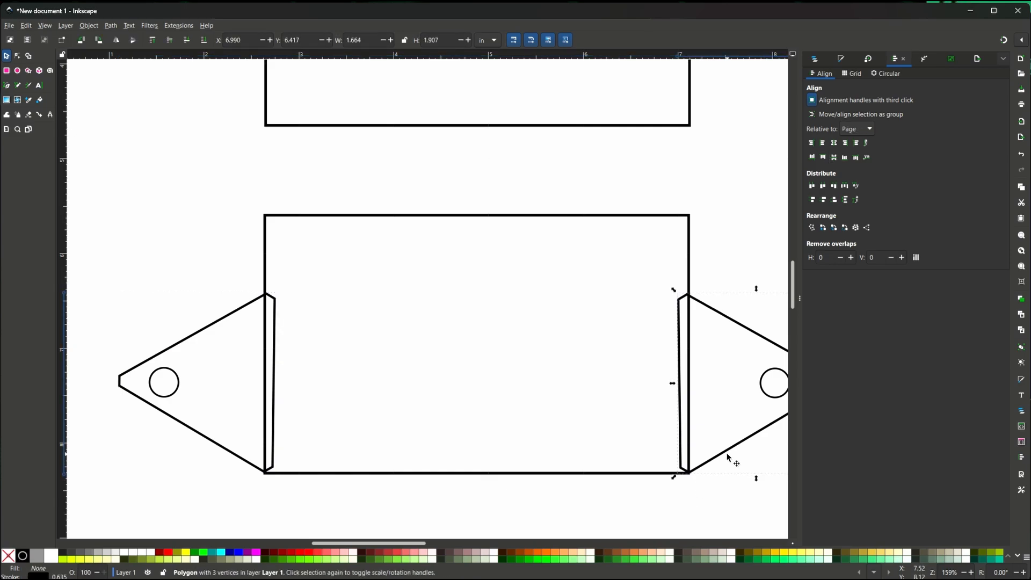
{"action": "left_click", "coordinate": [260, 473]}
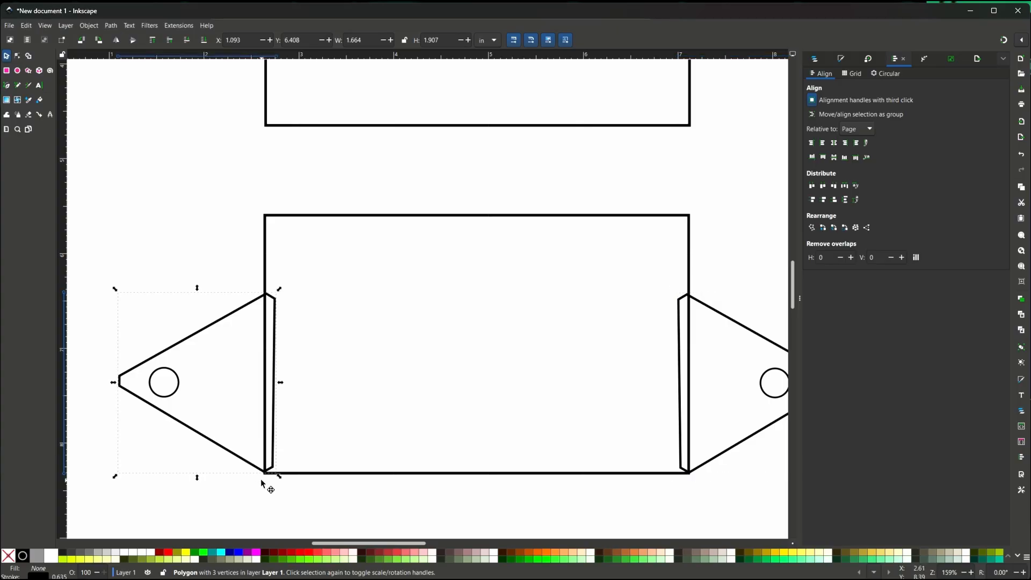
{"action": "left_click", "coordinate": [501, 497]}
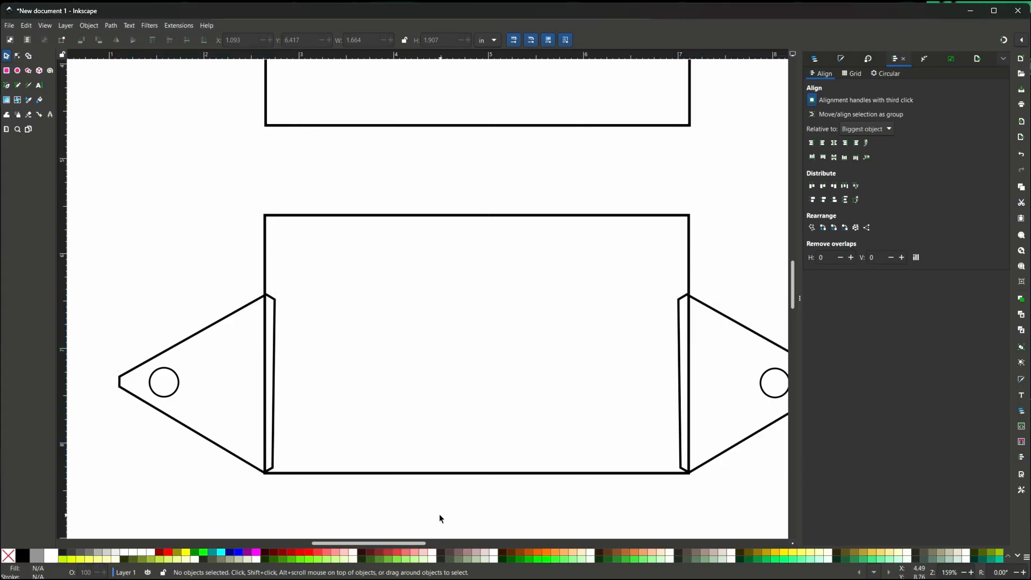
{"action": "left_click", "coordinate": [244, 462]}
{"action": "key", "text": "alt+Down"}
{"action": "key", "text": "alt+Down"}
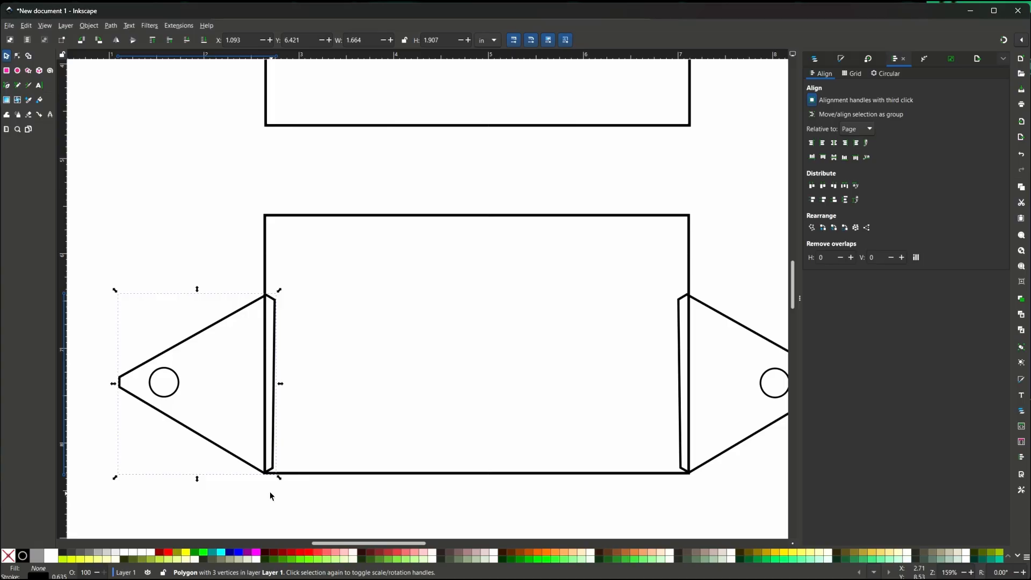
{"action": "left_click", "coordinate": [429, 499]}
{"action": "left_click", "coordinate": [697, 470]}
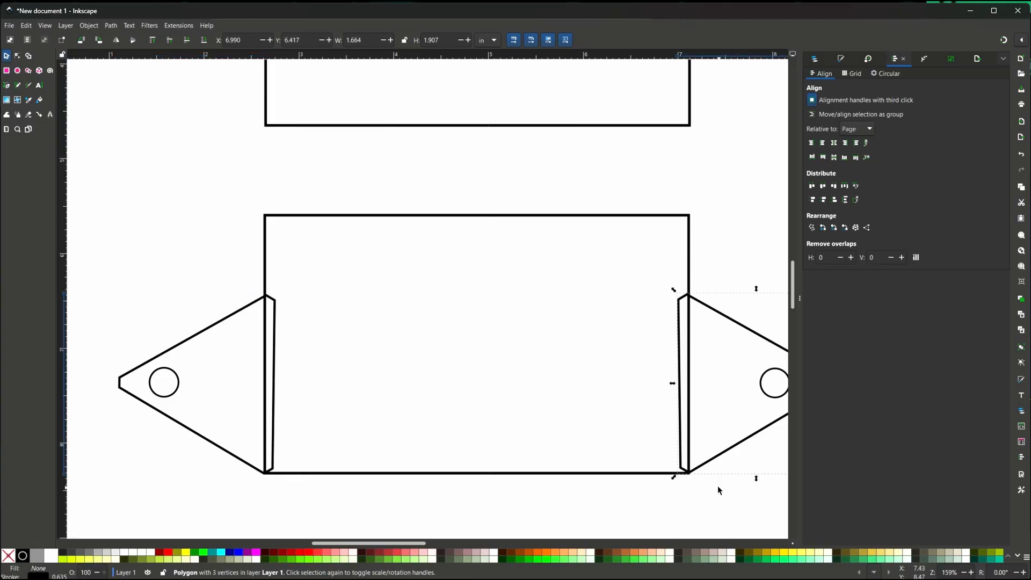
{"action": "left_click", "coordinate": [718, 488]}
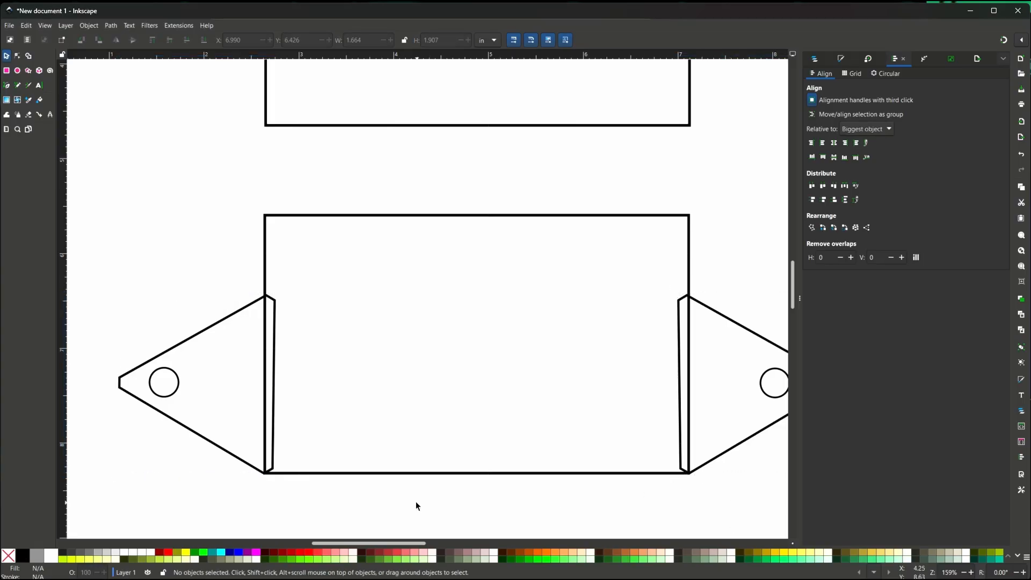
Merge the left triangle, middle rectangle and right triangle into a single outline with Union.
{"action": "left_click", "coordinate": [220, 323]}
{"action": "left_click", "coordinate": [352, 217], "text": "shift"}
{"action": "left_click", "coordinate": [729, 321], "text": "shift"}
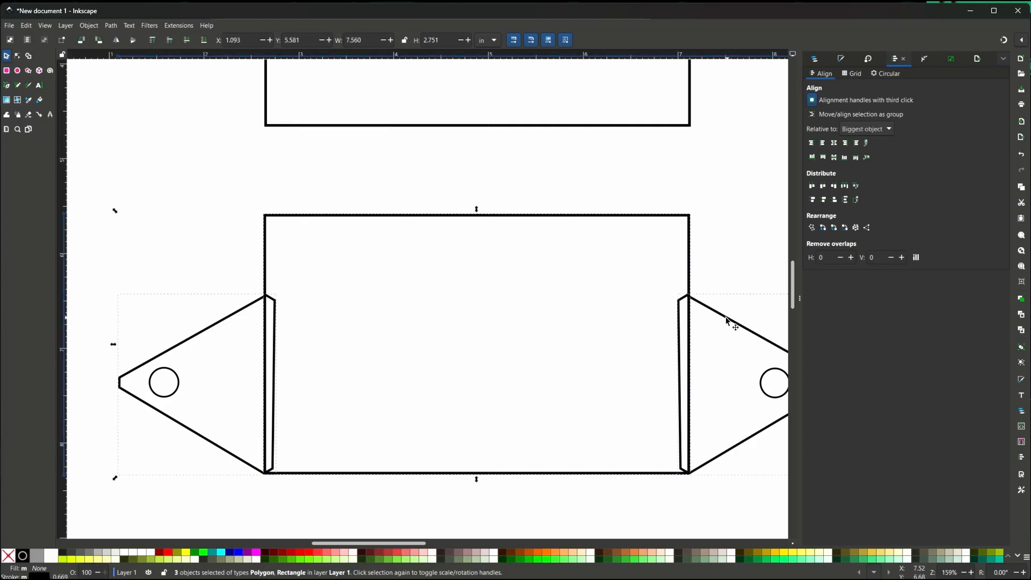
{"action": "left_click", "coordinate": [110, 25]}
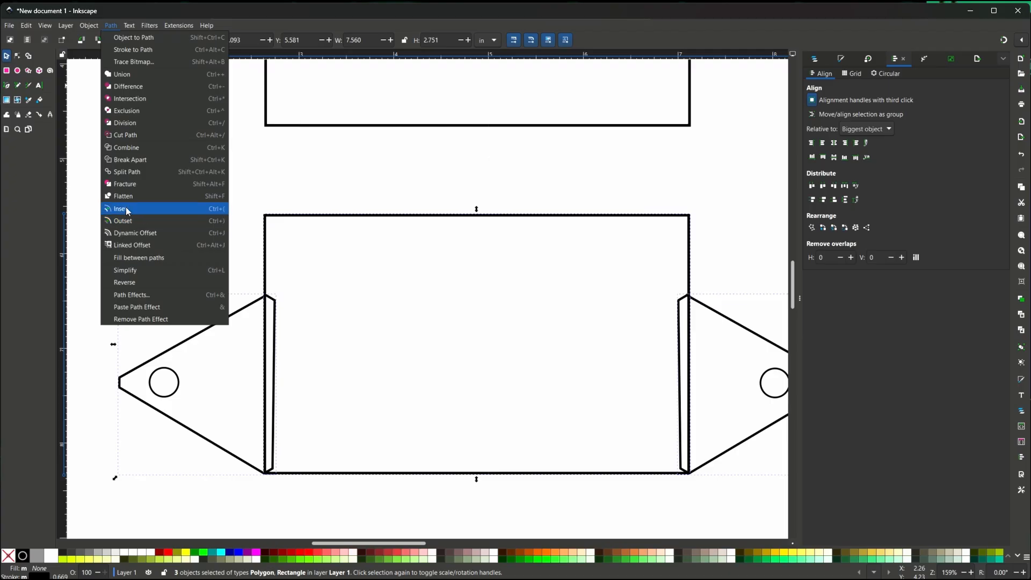
{"action": "left_click", "coordinate": [125, 75]}
{"action": "left_click", "coordinate": [336, 517]}
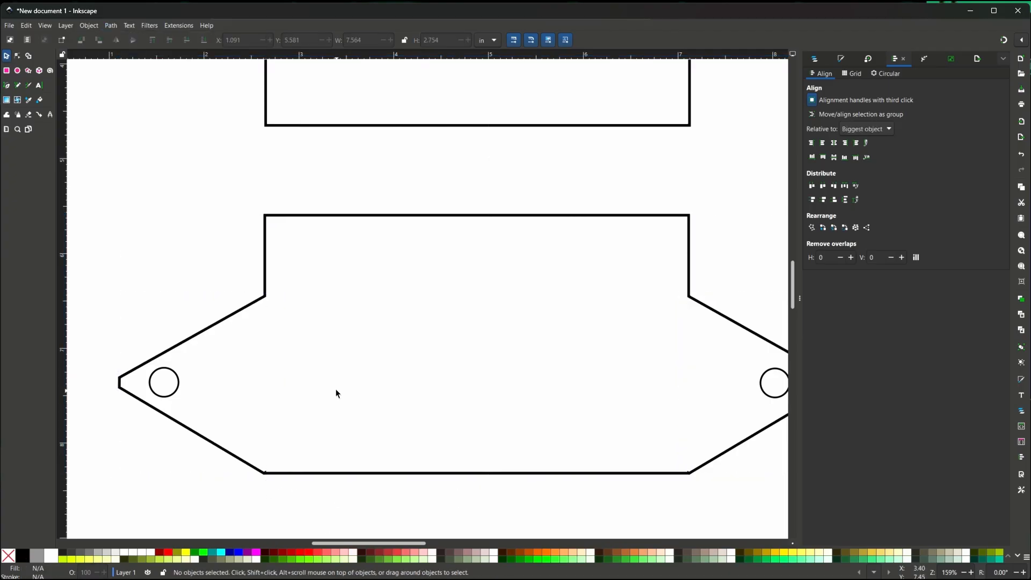
Open the united outline for node editing and select the node at its lower-left corner.
{"action": "left_click", "coordinate": [18, 57]}
{"action": "left_click", "coordinate": [274, 474]}
{"action": "scroll", "coordinate": [520, 488], "scroll_direction": "down", "scroll_amount": 2}
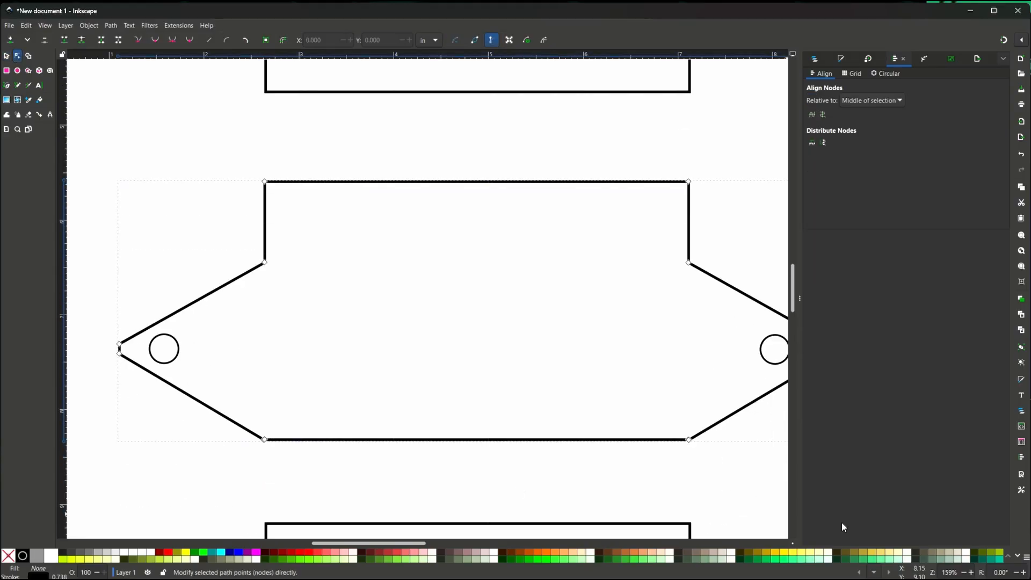
{"action": "left_click", "coordinate": [971, 572]}
{"action": "left_click", "coordinate": [971, 572]}
{"action": "scroll", "coordinate": [363, 413], "scroll_direction": "down", "scroll_amount": 2}
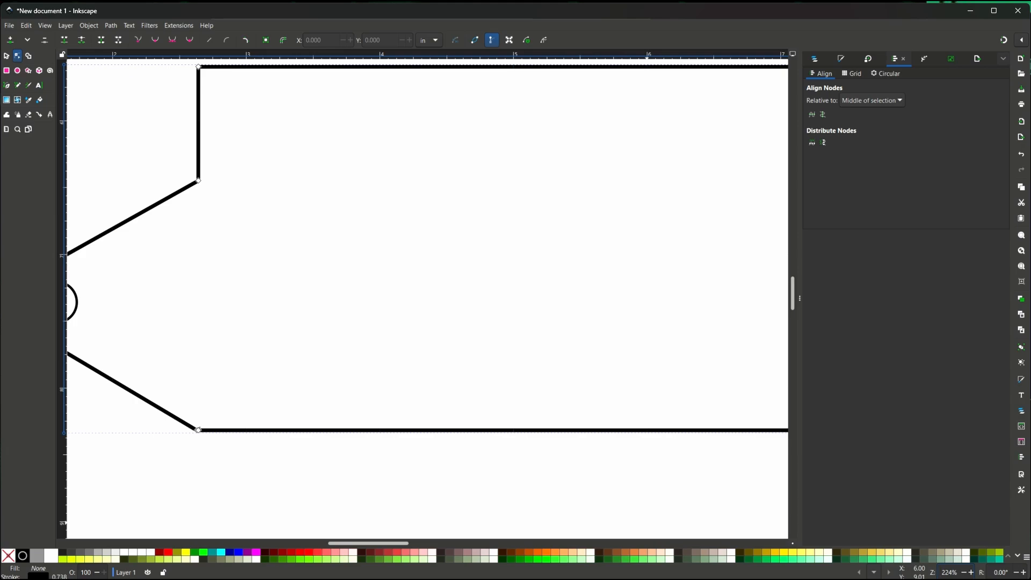
{"action": "left_click", "coordinate": [971, 572]}
{"action": "left_click", "coordinate": [971, 573]}
{"action": "left_click_drag", "start_coordinate": [230, 498], "coordinate": [301, 491]}
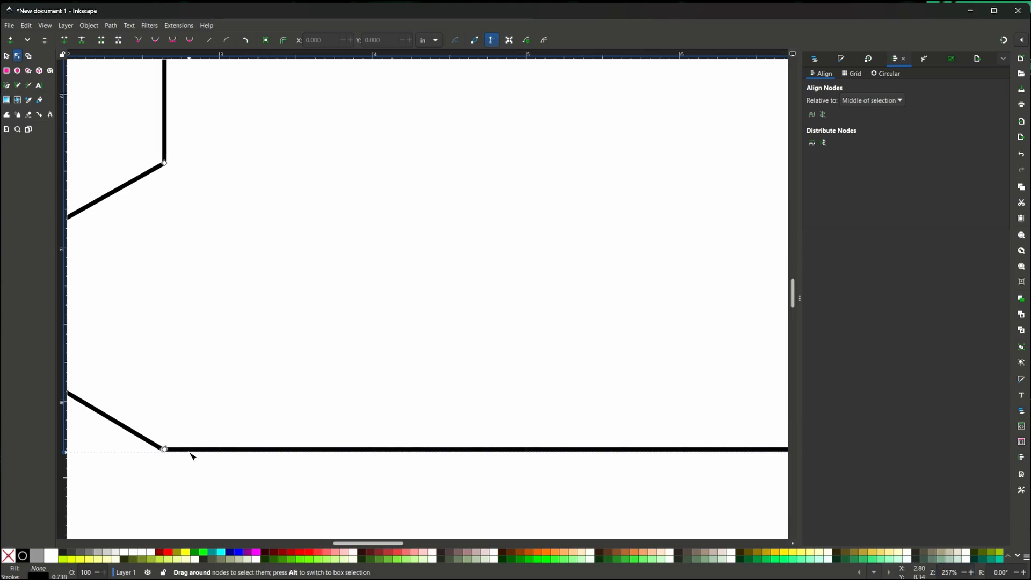
{"action": "left_click", "coordinate": [165, 450]}
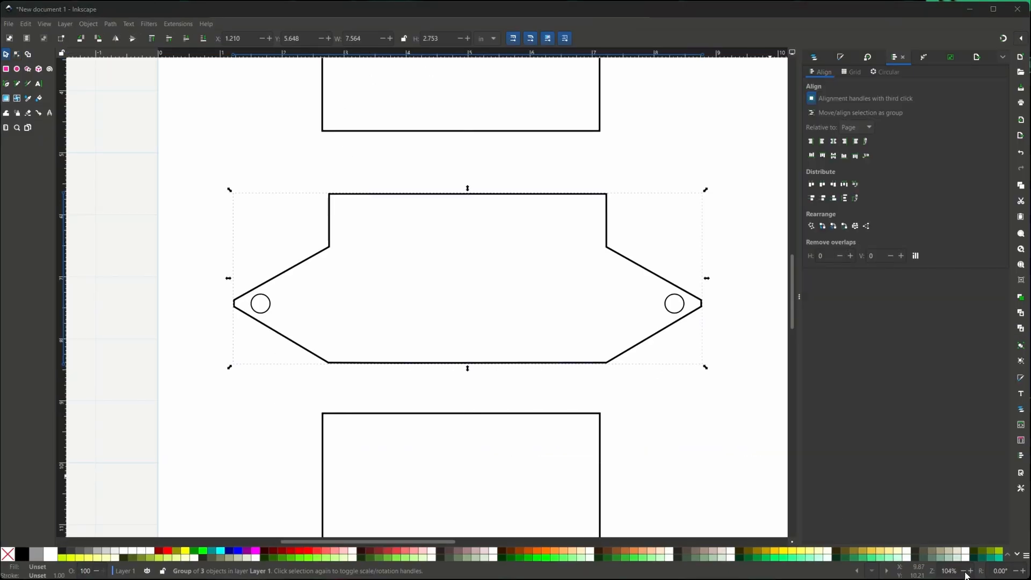
Draw a small square beside the upper rectangle and set its width and height to 1 in.
{"action": "left_click", "coordinate": [963, 571]}
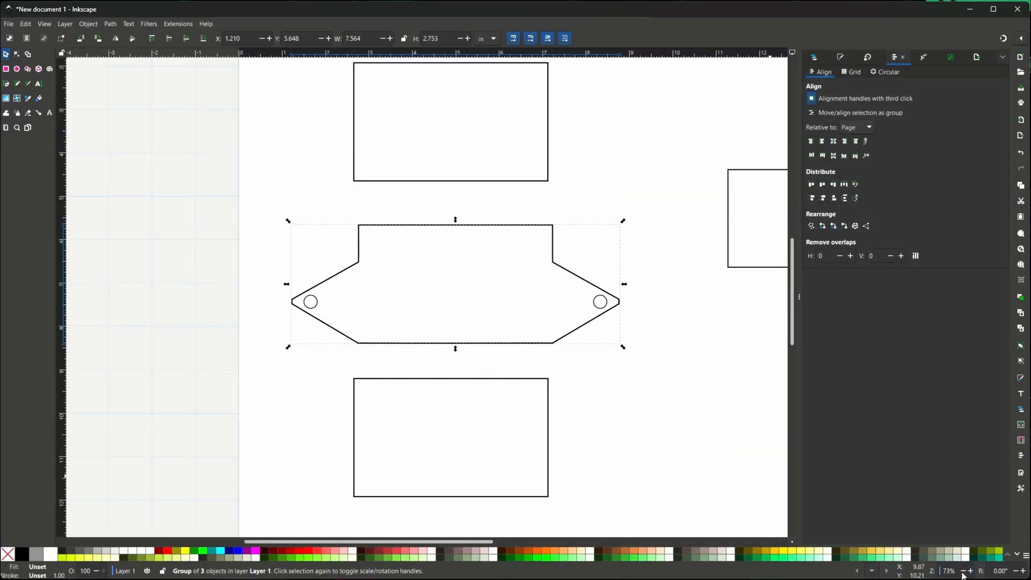
{"action": "left_click", "coordinate": [691, 451]}
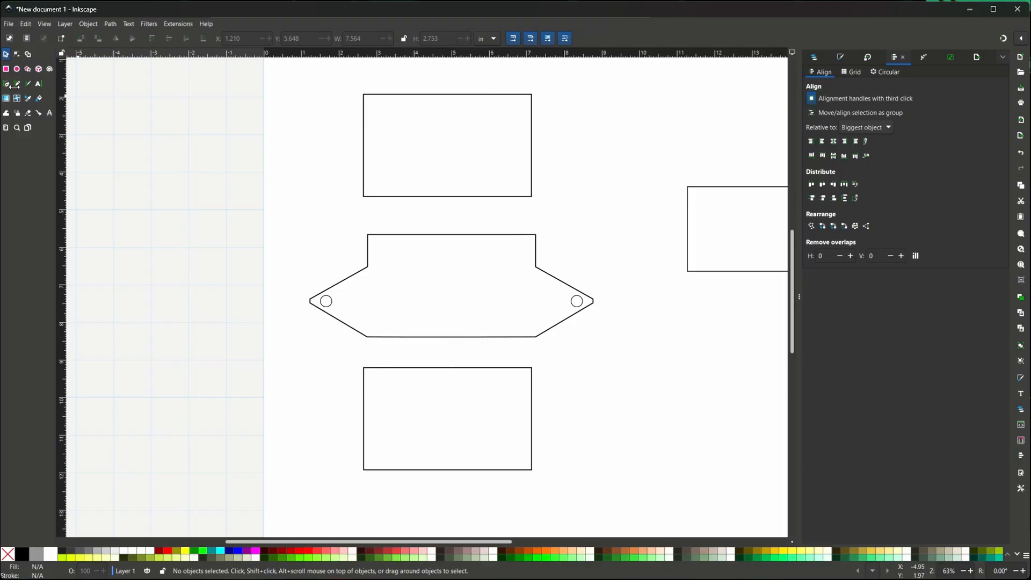
{"action": "key", "text": "r"}
{"action": "left_click_drag", "start_coordinate": [566, 136], "coordinate": [603, 173]}
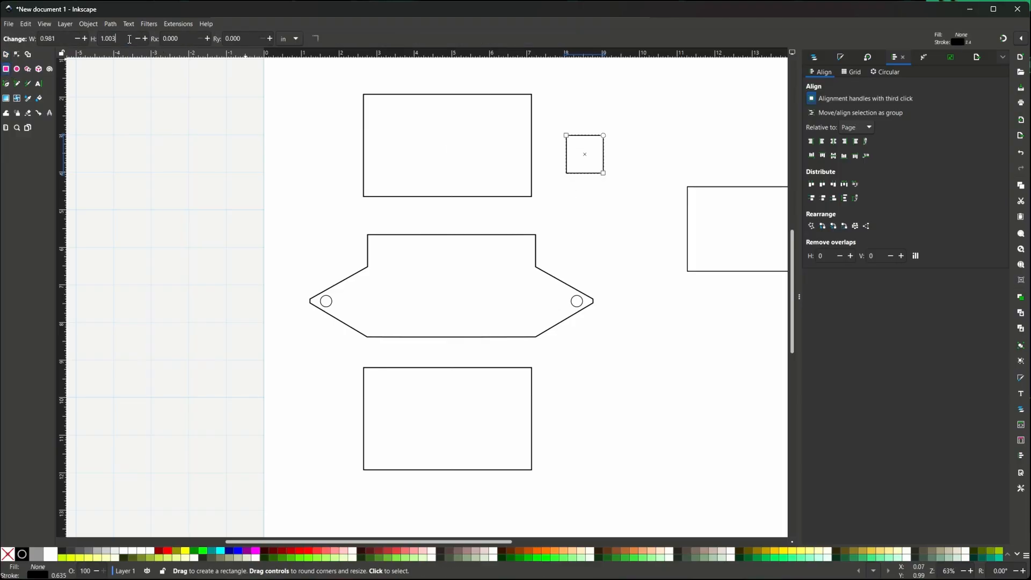
{"action": "key", "text": "BackSpace"}
{"action": "key", "text": "BackSpace"}
{"action": "key", "text": "BackSpace"}
{"action": "left_click_drag", "start_coordinate": [67, 39], "coordinate": [32, 41]}
{"action": "type", "text": "1"}
{"action": "key", "text": "Return"}
Copy the 1 in square to make four, placing two beside the gap above the middle shape and two beside the gap below.
{"action": "left_click", "coordinate": [6, 55]}
{"action": "left_click_drag", "start_coordinate": [604, 164], "coordinate": [352, 207]}
{"action": "key", "text": "ctrl+c"}
{"action": "key", "text": "ctrl+v"}
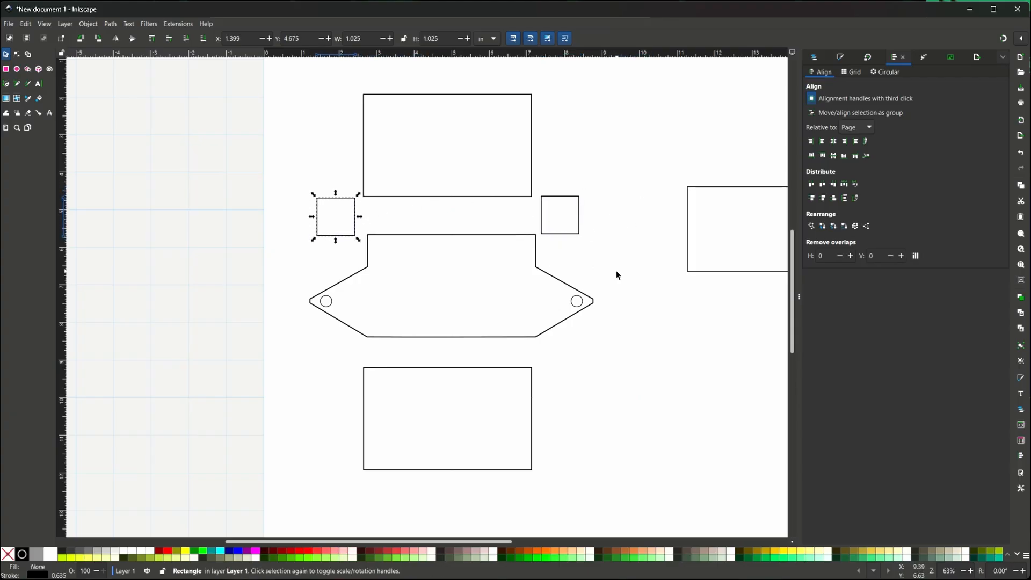
{"action": "key", "text": "ctrl+v"}
{"action": "left_click_drag", "start_coordinate": [657, 286], "coordinate": [575, 354]}
{"action": "key", "text": "ctrl+v"}
{"action": "left_click_drag", "start_coordinate": [690, 382], "coordinate": [328, 352]}
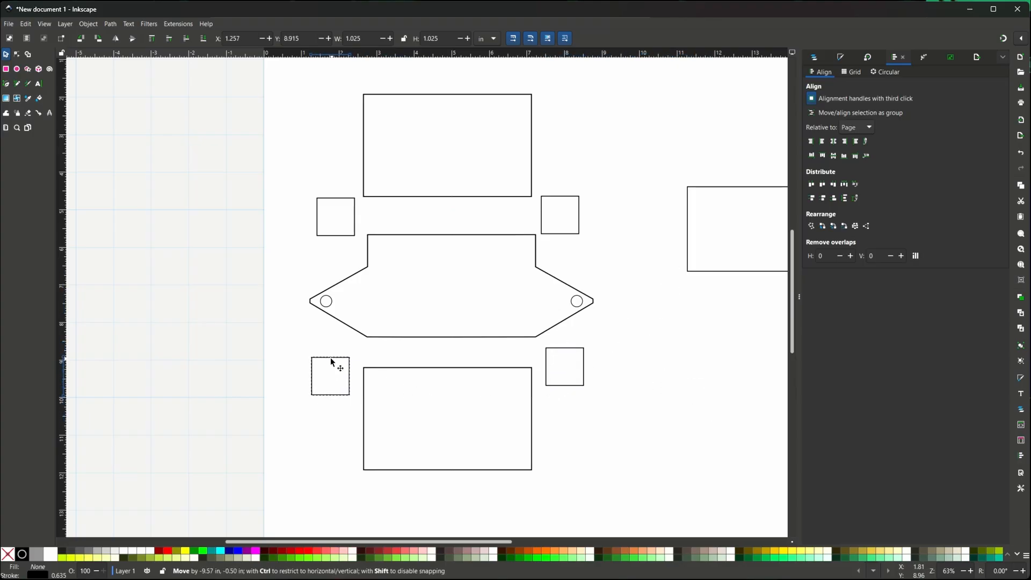
Move the upper rectangle up and the middle group down about 0.33 in, and center all three large shapes vertically in line, relative to the biggest object.
{"action": "left_click_drag", "start_coordinate": [477, 92], "coordinate": [478, 74]}
{"action": "left_click_drag", "start_coordinate": [480, 237], "coordinate": [479, 249]}
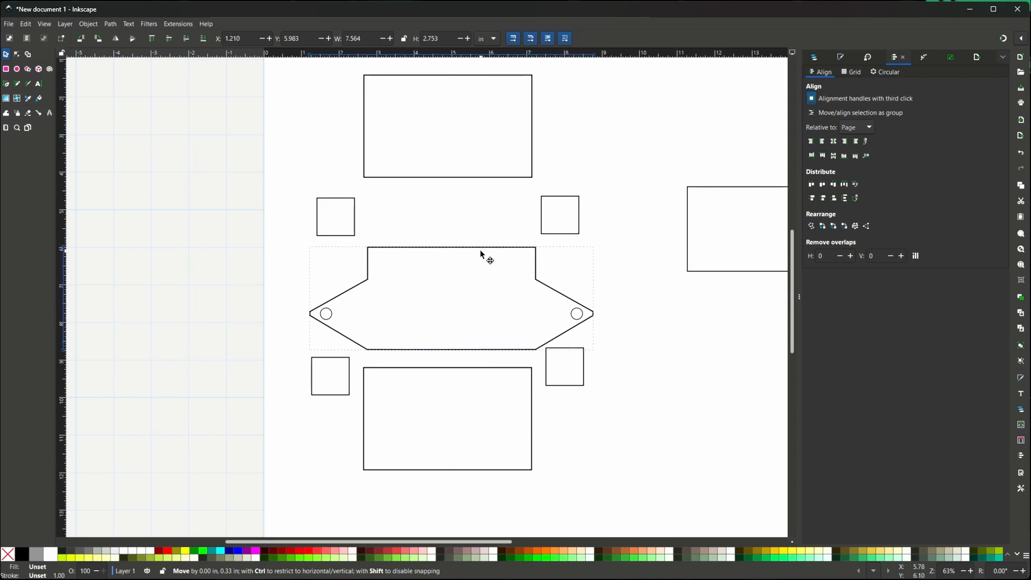
{"action": "left_click", "coordinate": [511, 177]}
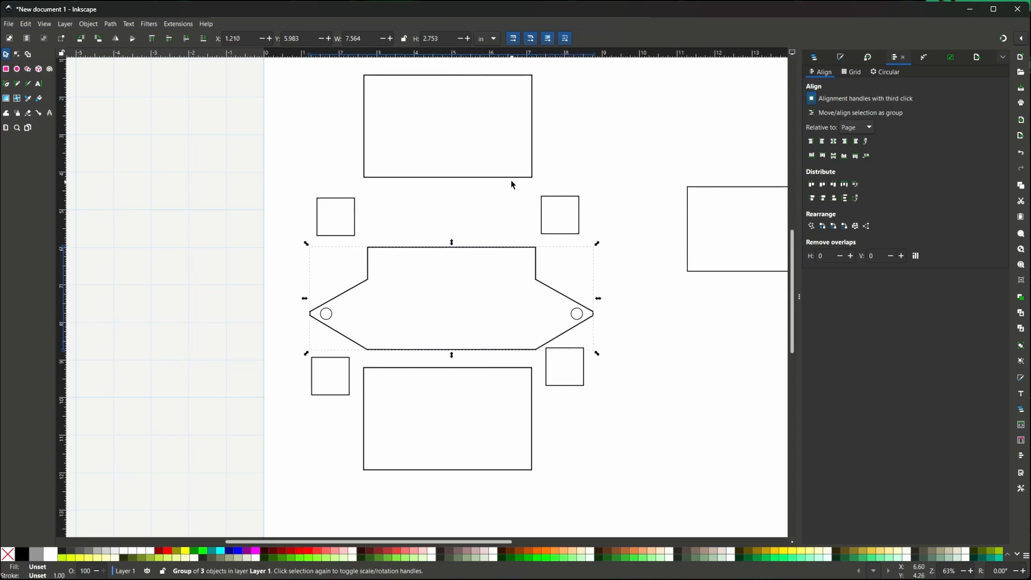
{"action": "left_click", "coordinate": [502, 250], "text": "shift"}
{"action": "left_click", "coordinate": [478, 369], "text": "shift"}
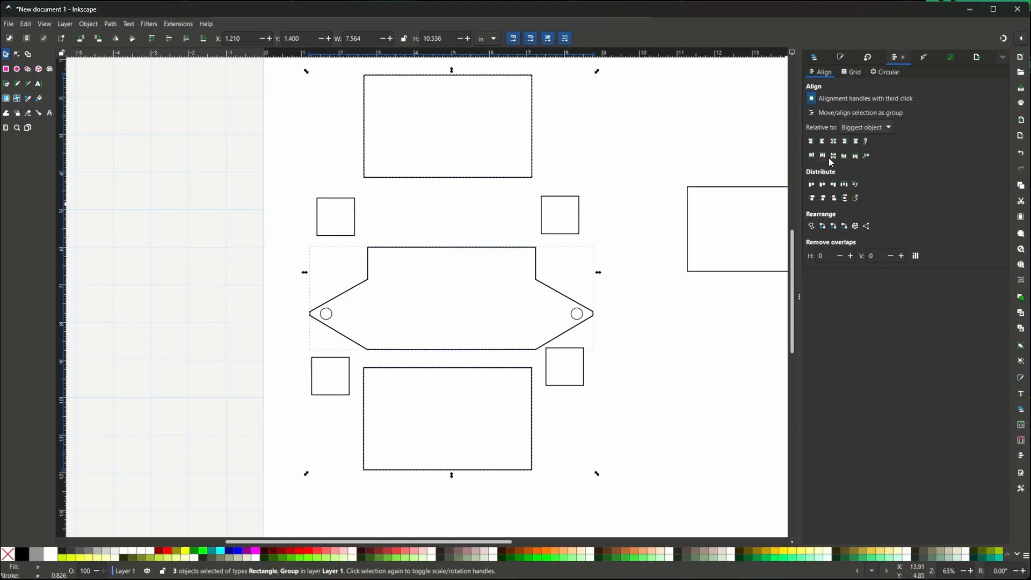
{"action": "left_click", "coordinate": [833, 143]}
{"action": "left_click", "coordinate": [646, 141]}
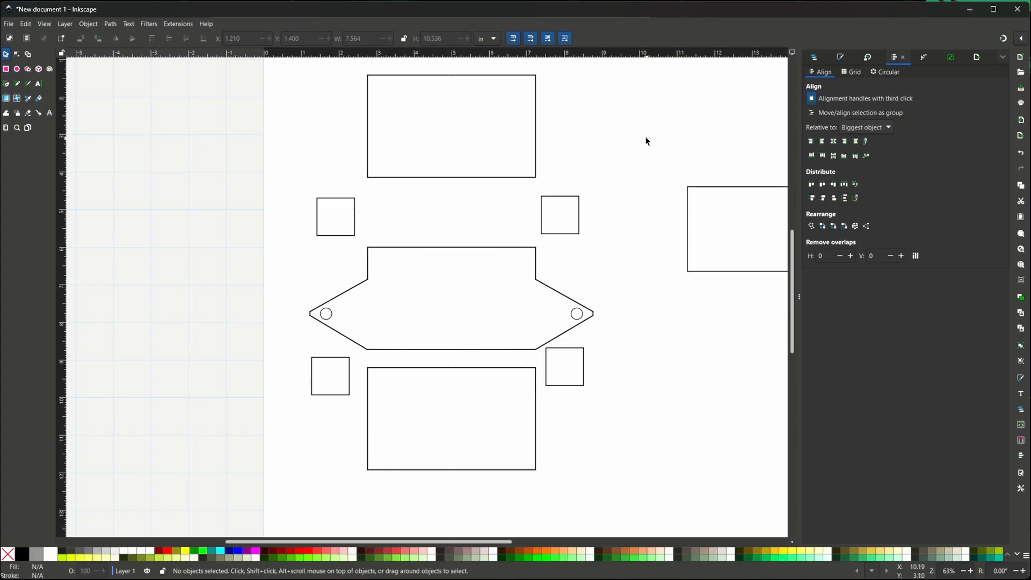
Move the lower rectangle down and place one pair of squares just under the upper rectangle and the other just above the lower one.
{"action": "left_click_drag", "start_coordinate": [577, 202], "coordinate": [503, 184]}
{"action": "left_click_drag", "start_coordinate": [355, 219], "coordinate": [437, 203]}
{"action": "left_click_drag", "start_coordinate": [492, 369], "coordinate": [492, 408]}
{"action": "left_click_drag", "start_coordinate": [349, 361], "coordinate": [424, 362]}
{"action": "left_click_drag", "start_coordinate": [566, 350], "coordinate": [494, 359]}
{"action": "left_click_drag", "start_coordinate": [411, 359], "coordinate": [420, 360]}
Center the two squares under the upper rectangle on a common horizontal axis, relative to the biggest object.
{"action": "left_click", "coordinate": [431, 198]}
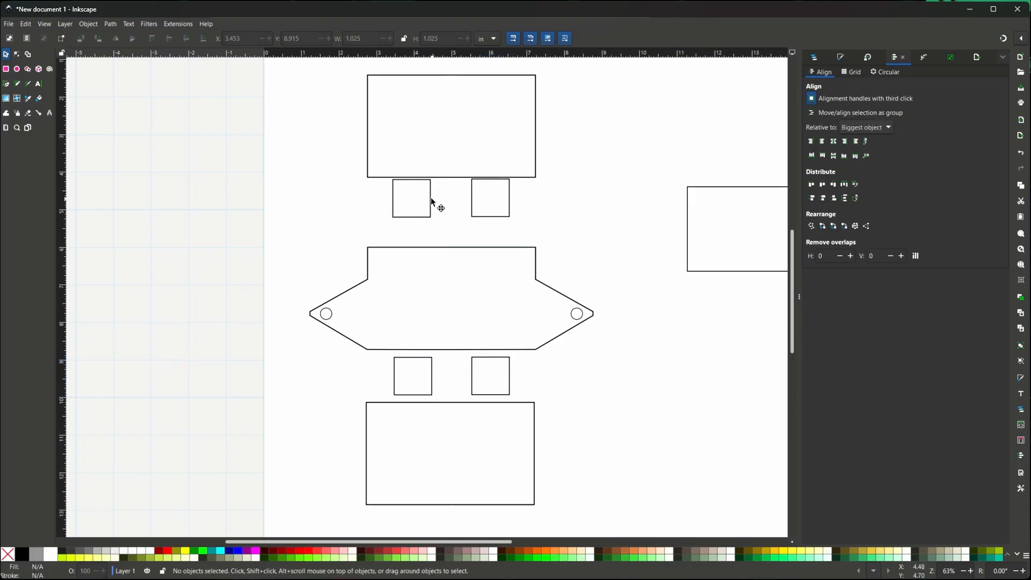
{"action": "left_click", "coordinate": [472, 206], "text": "shift"}
{"action": "left_click", "coordinate": [833, 155]}
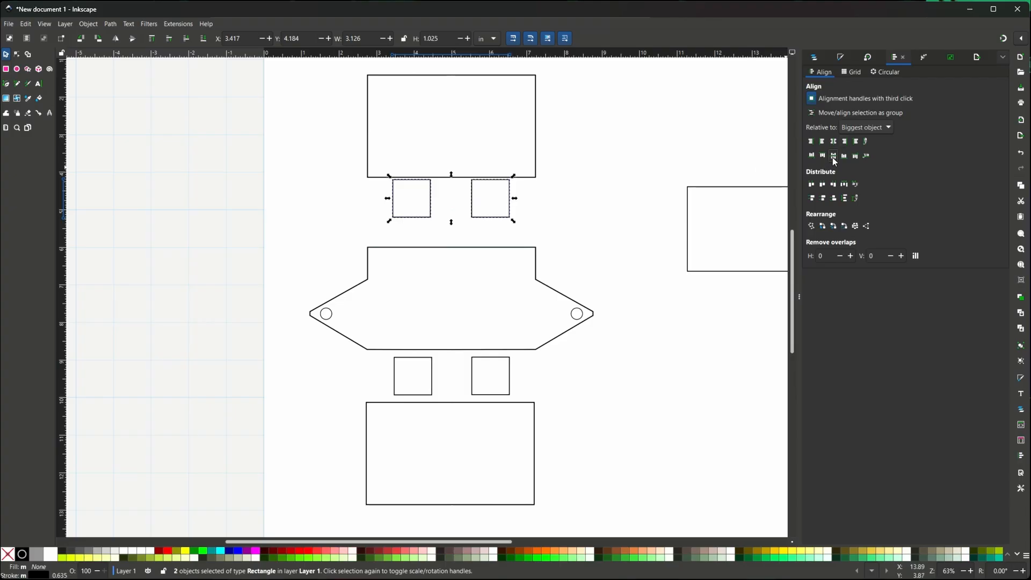
Nudge the upper pair of squares up together to Y 4.143 in so they meet the upper rectangle's bottom edge.
{"action": "left_click", "coordinate": [572, 208]}
{"action": "left_click", "coordinate": [431, 205]}
{"action": "left_click", "coordinate": [472, 205], "text": "shift"}
{"action": "key", "text": "Up"}
{"action": "key", "text": "Up"}
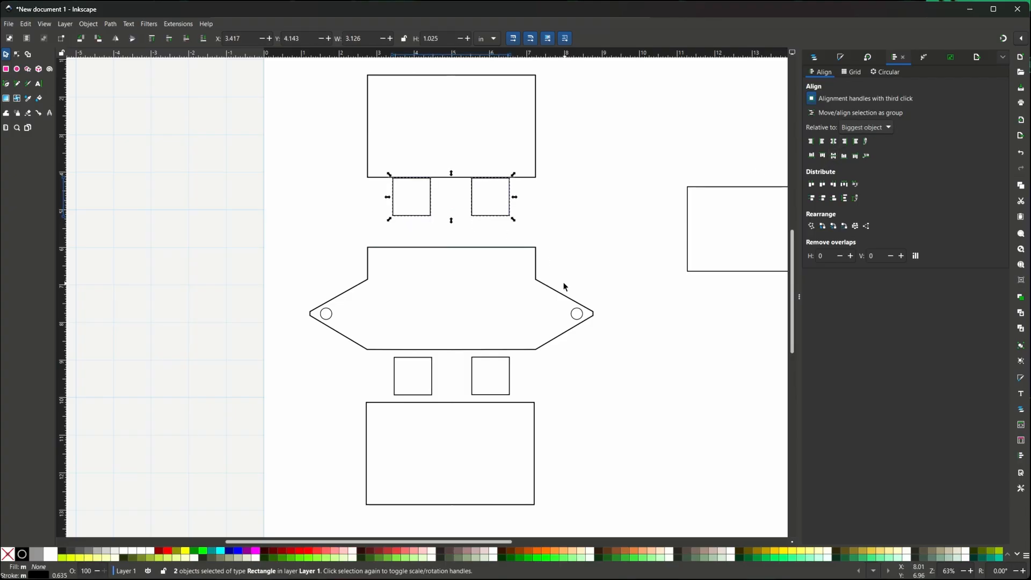
{"action": "left_click", "coordinate": [972, 571]}
{"action": "left_click", "coordinate": [970, 571]}
{"action": "left_click", "coordinate": [971, 571]}
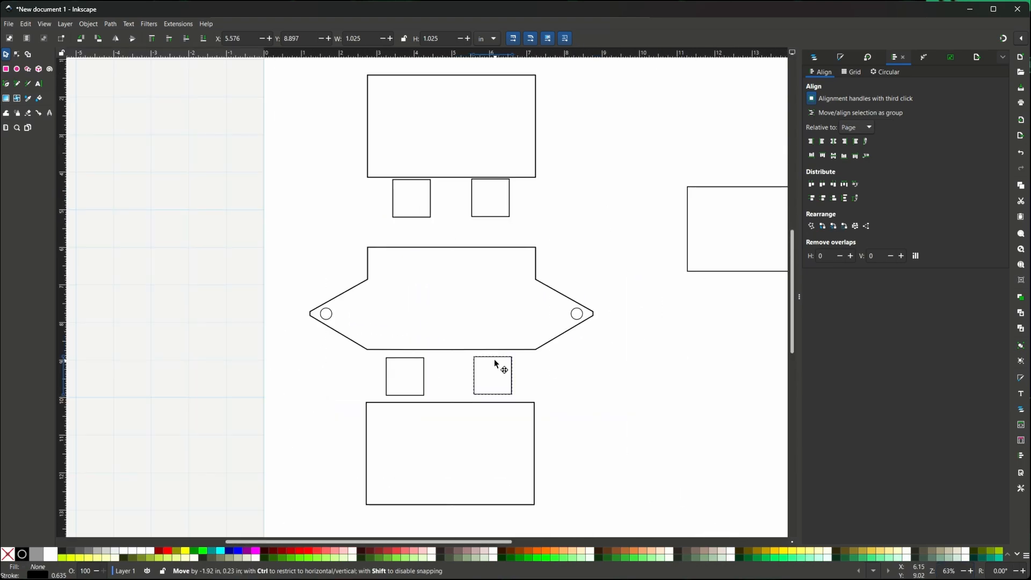
Move the lower pair of squares in line beneath the upper pair, and center the upper two on a common horizontal axis.
{"action": "left_click_drag", "start_coordinate": [494, 358], "coordinate": [492, 359]}
{"action": "left_click_drag", "start_coordinate": [408, 357], "coordinate": [419, 359]}
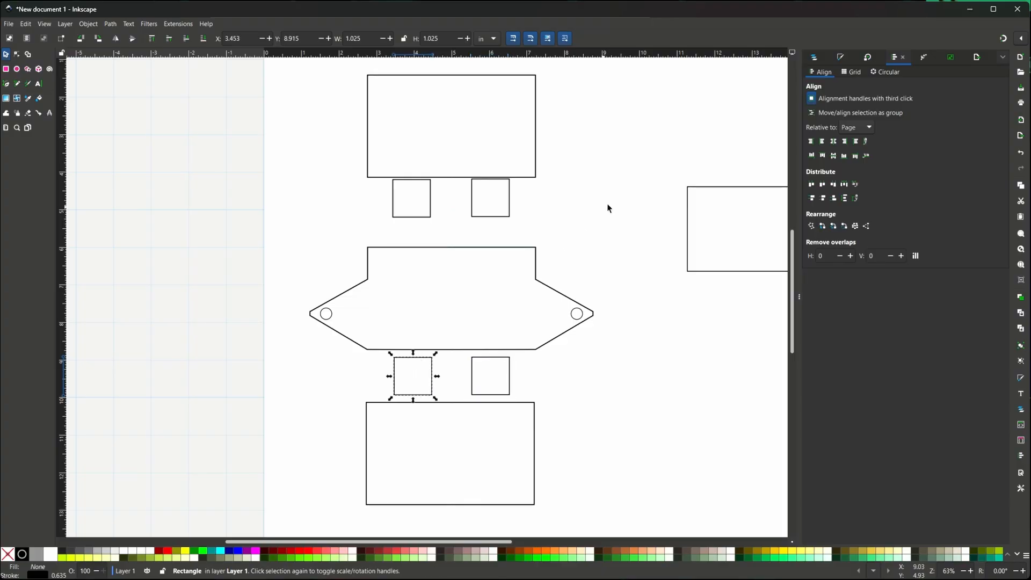
{"action": "left_click", "coordinate": [603, 211]}
{"action": "left_click", "coordinate": [430, 198]}
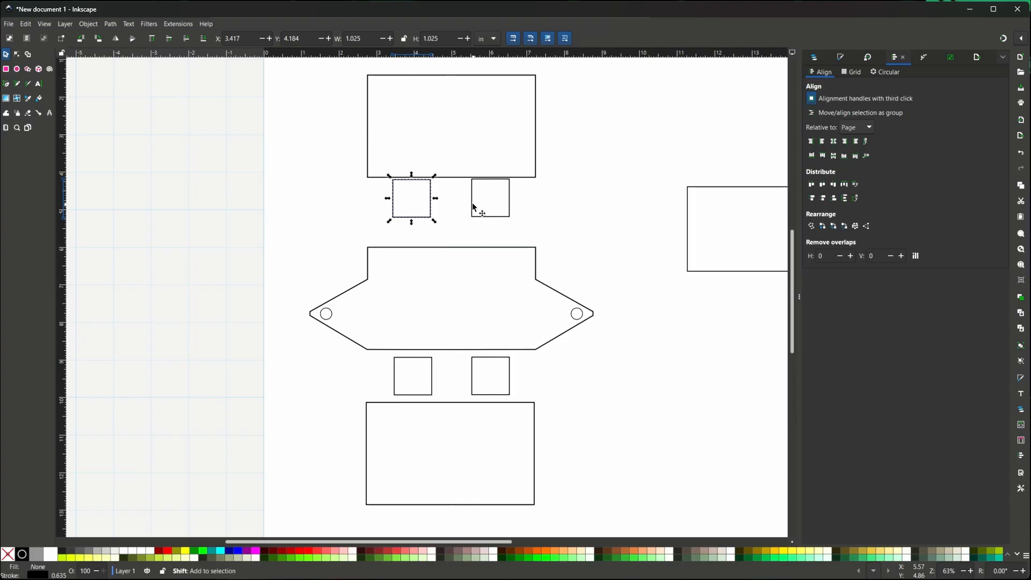
{"action": "left_click", "coordinate": [472, 207], "text": "shift"}
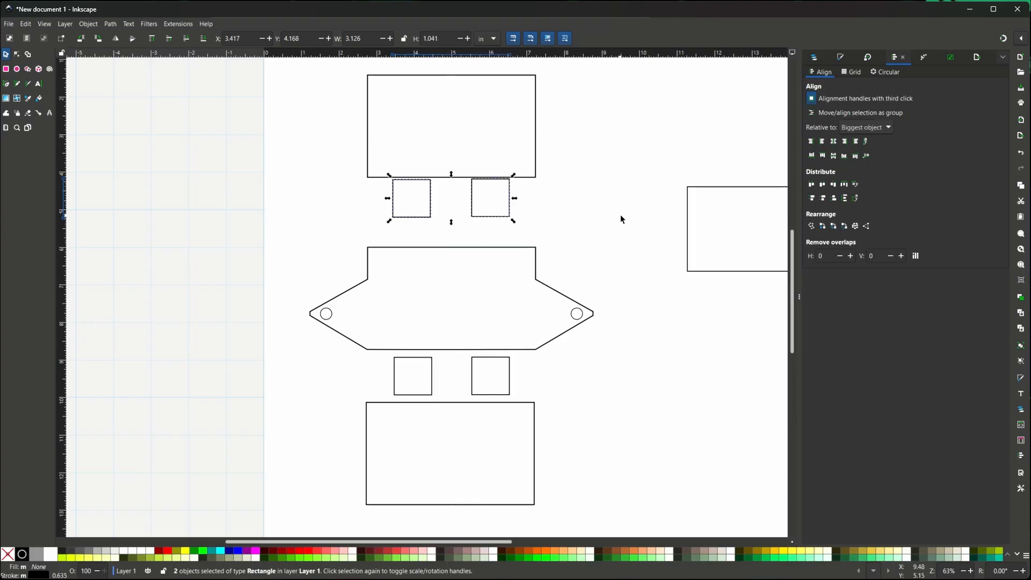
{"action": "left_click", "coordinate": [833, 157]}
Nudge the two upper squares up together to Y 4.143 in, against the upper rectangle's bottom edge.
{"action": "left_click", "coordinate": [466, 223]}
{"action": "left_click", "coordinate": [430, 201]}
{"action": "left_click", "coordinate": [472, 204], "text": "shift"}
{"action": "key", "text": "Up"}
{"action": "key", "text": "Up"}
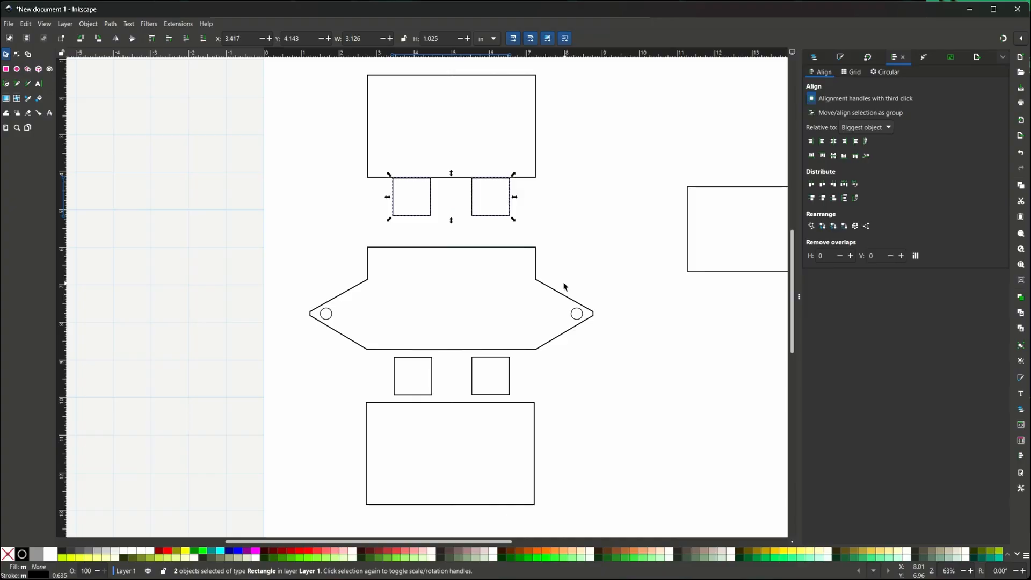
Try to union the upper rectangle with the two squares beneath it.
{"action": "left_click", "coordinate": [969, 571]}
{"action": "left_click", "coordinate": [970, 570]}
{"action": "scroll", "coordinate": [631, 186], "scroll_direction": "up", "scroll_amount": 6}
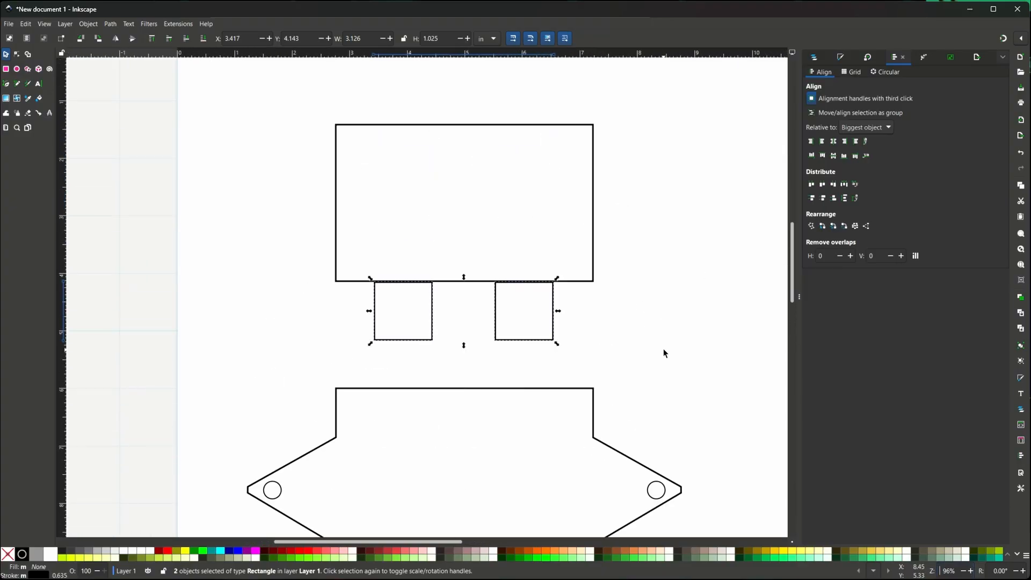
{"action": "left_click", "coordinate": [970, 571]}
{"action": "left_click", "coordinate": [971, 571]}
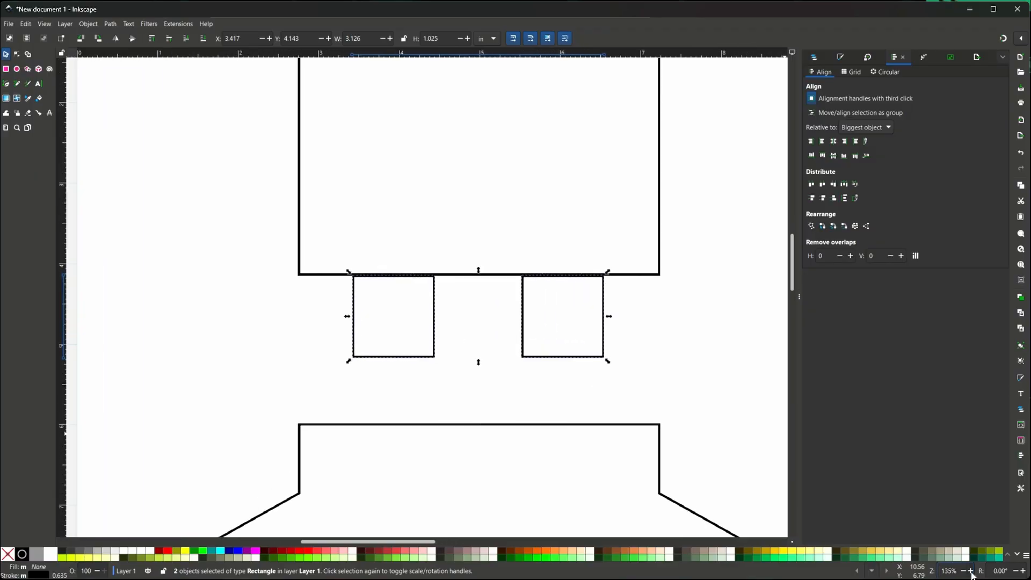
{"action": "left_click", "coordinate": [970, 571]}
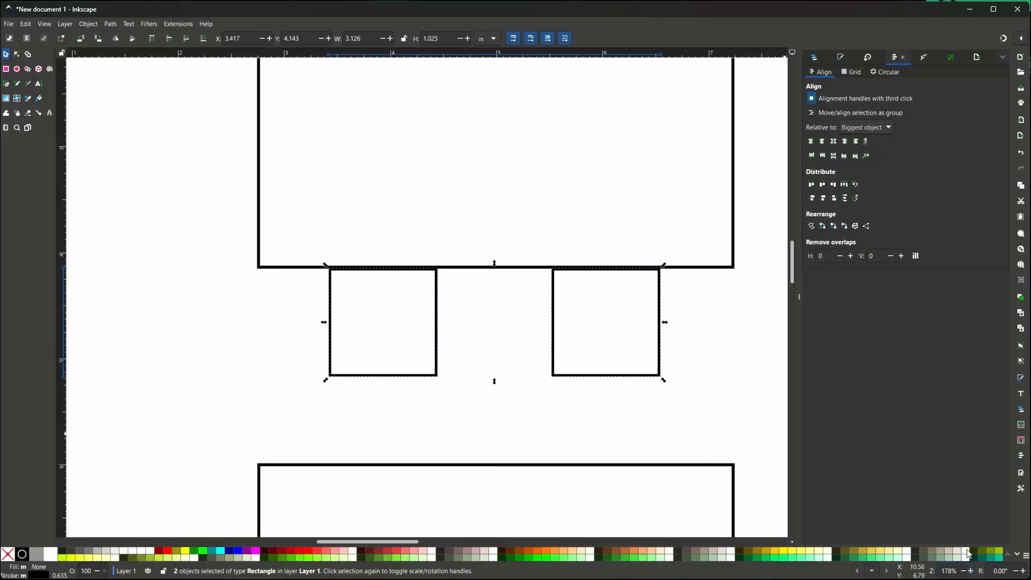
{"action": "left_click", "coordinate": [257, 212], "text": "shift"}
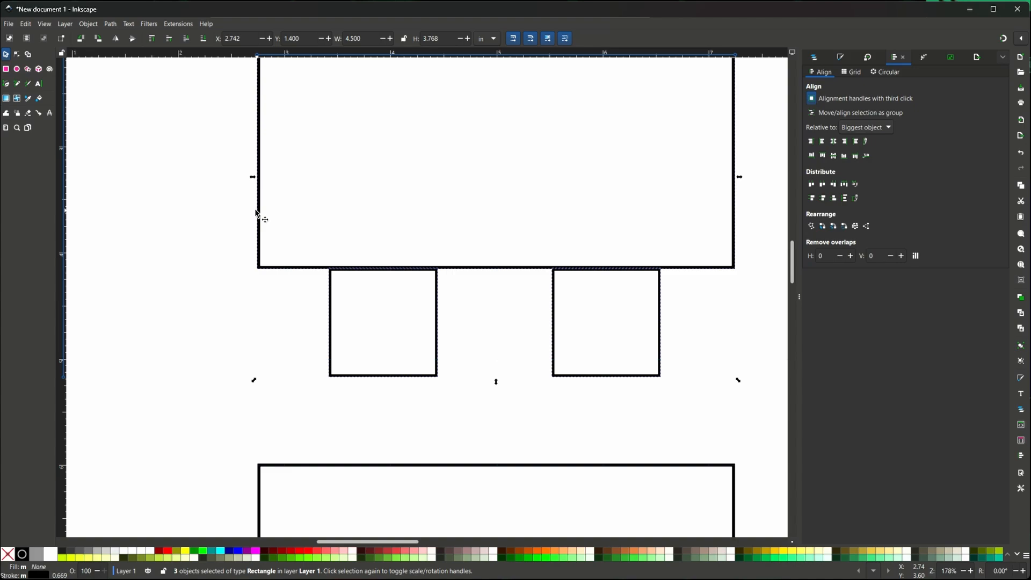
{"action": "left_click", "coordinate": [111, 24]}
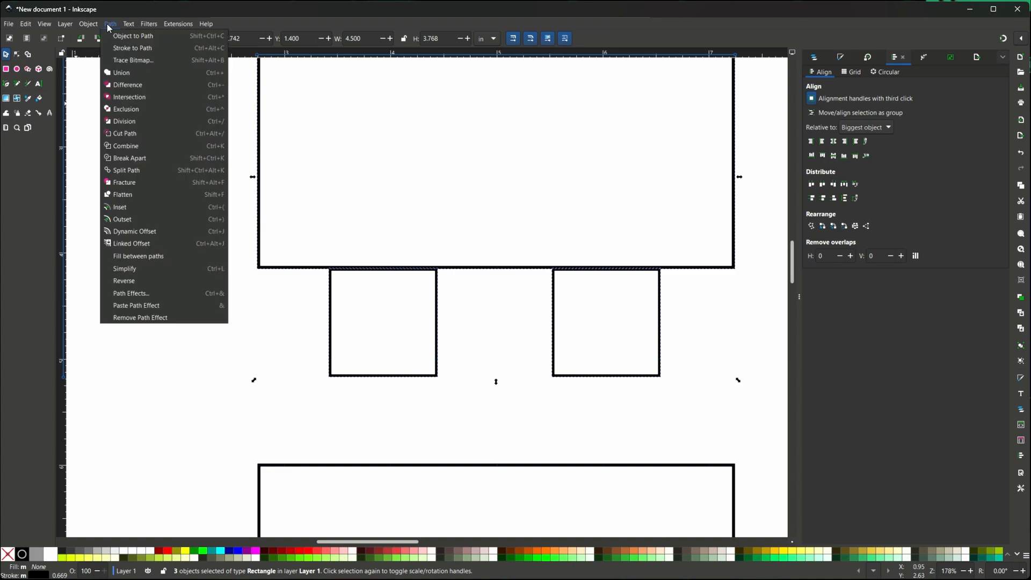
{"action": "left_click", "coordinate": [130, 82]}
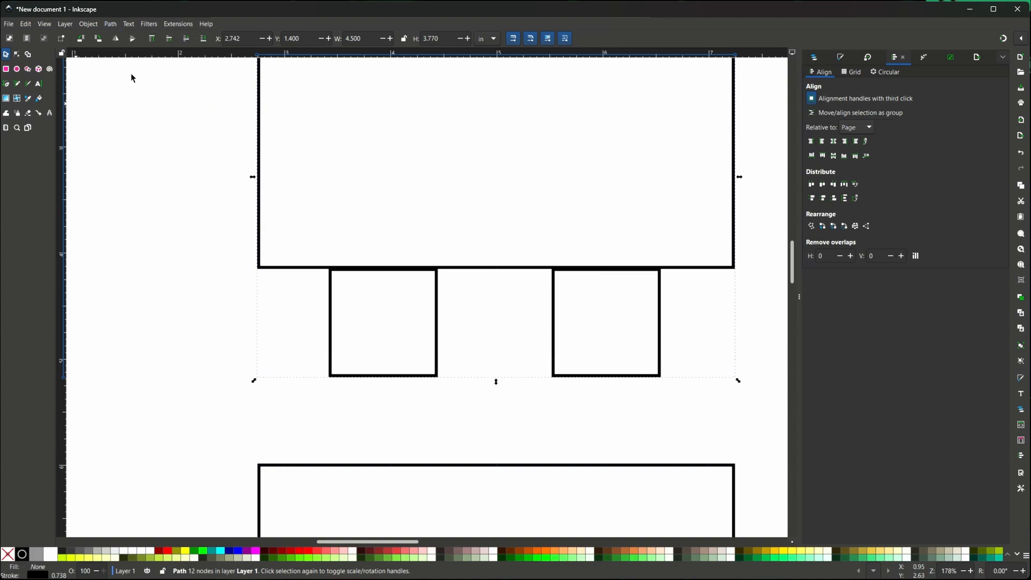
{"action": "left_click", "coordinate": [131, 74]}
Nudge the two upper squares up to Y 4.122 in to overlap the upper rectangle's bottom edge, and union all three shapes.
{"action": "left_click", "coordinate": [330, 295]}
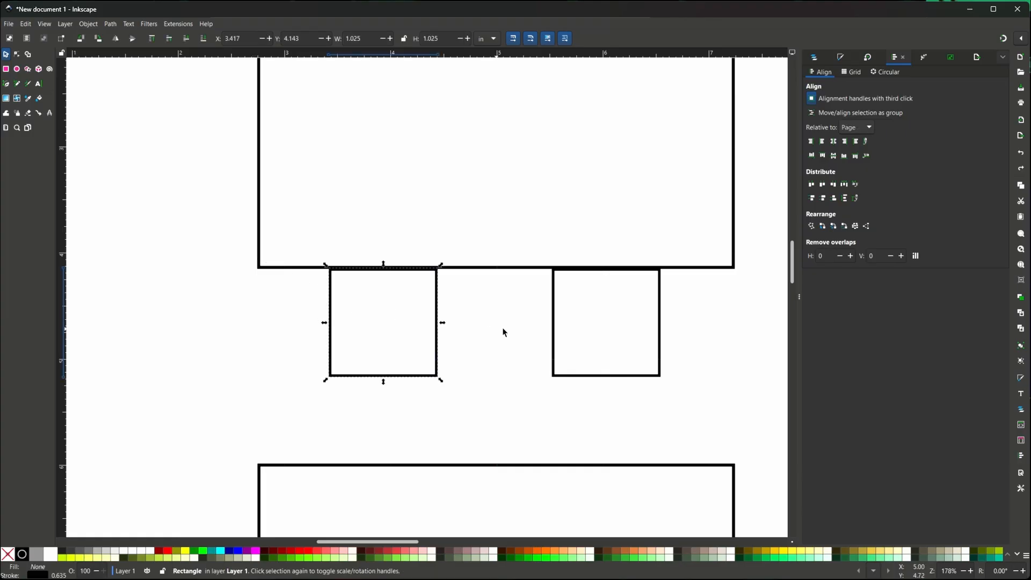
{"action": "left_click", "coordinate": [553, 328], "text": "shift"}
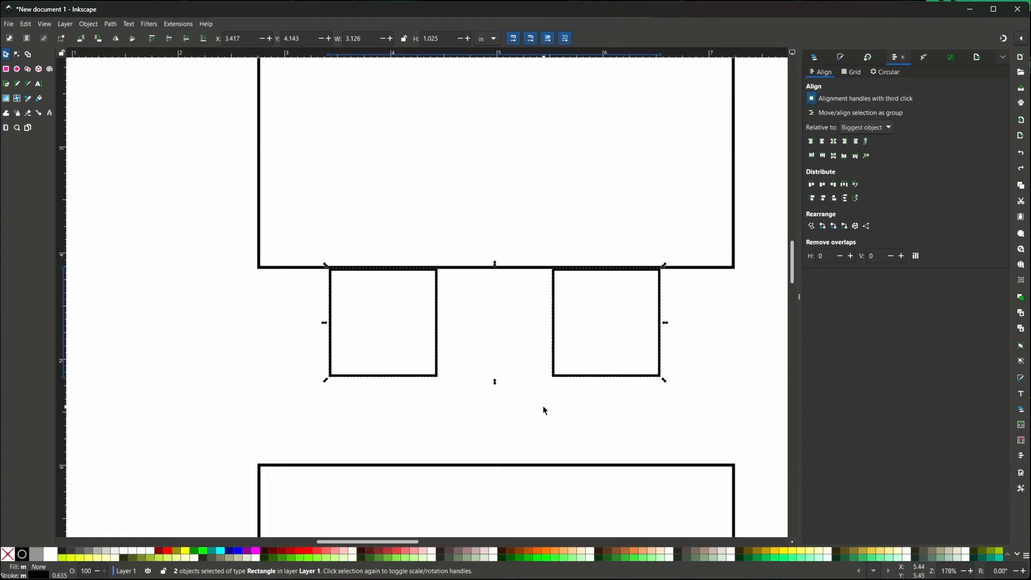
{"action": "key", "text": "Up"}
{"action": "left_click", "coordinate": [257, 160], "text": "shift"}
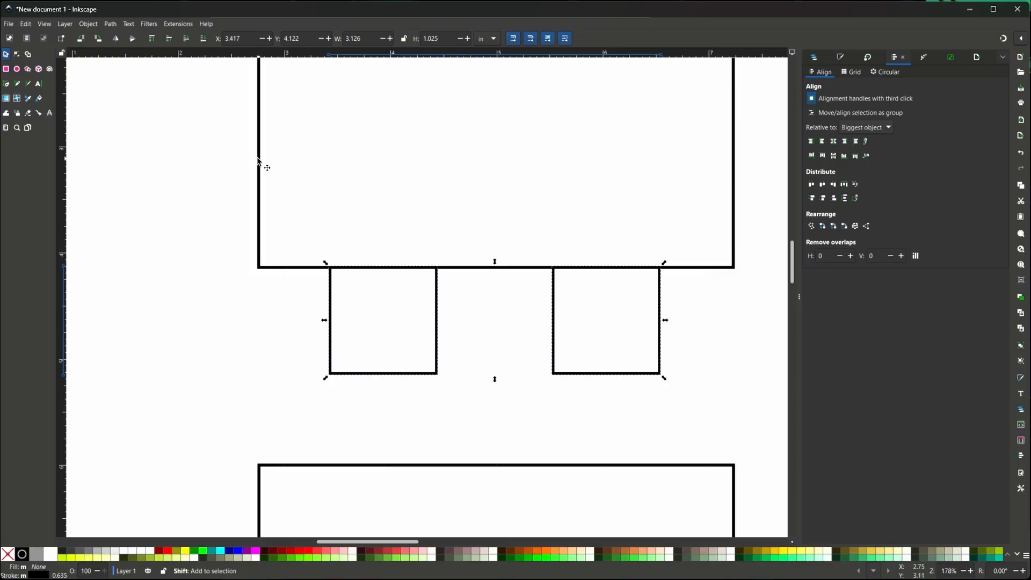
{"action": "left_click", "coordinate": [109, 25]}
{"action": "left_click", "coordinate": [131, 72]}
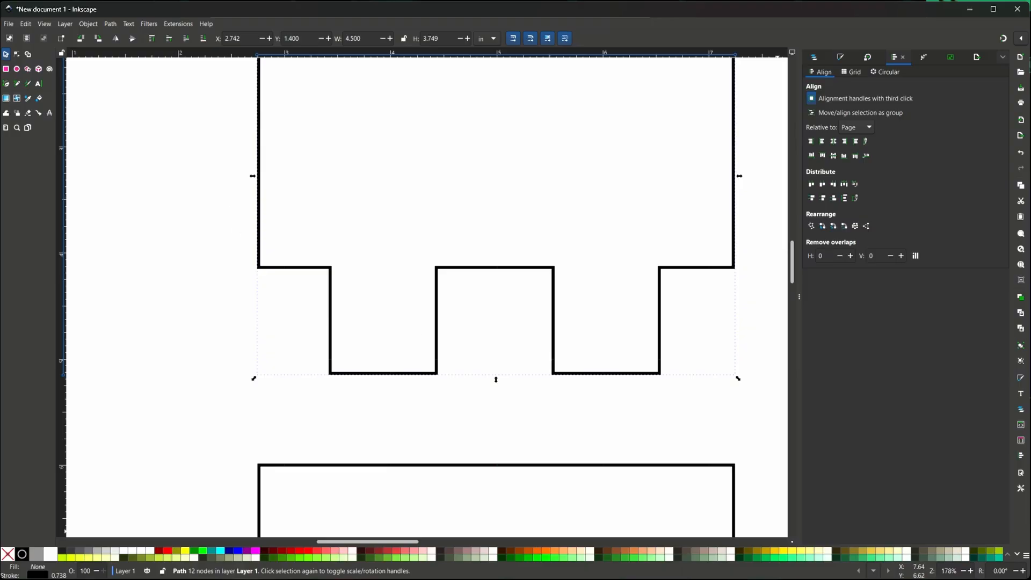
Union the tabbed upper piece with the middle flap piece in Battery-Pack-Prototype.svg.
{"action": "scroll", "coordinate": [964, 575], "scroll_direction": "down", "scroll_amount": 5}
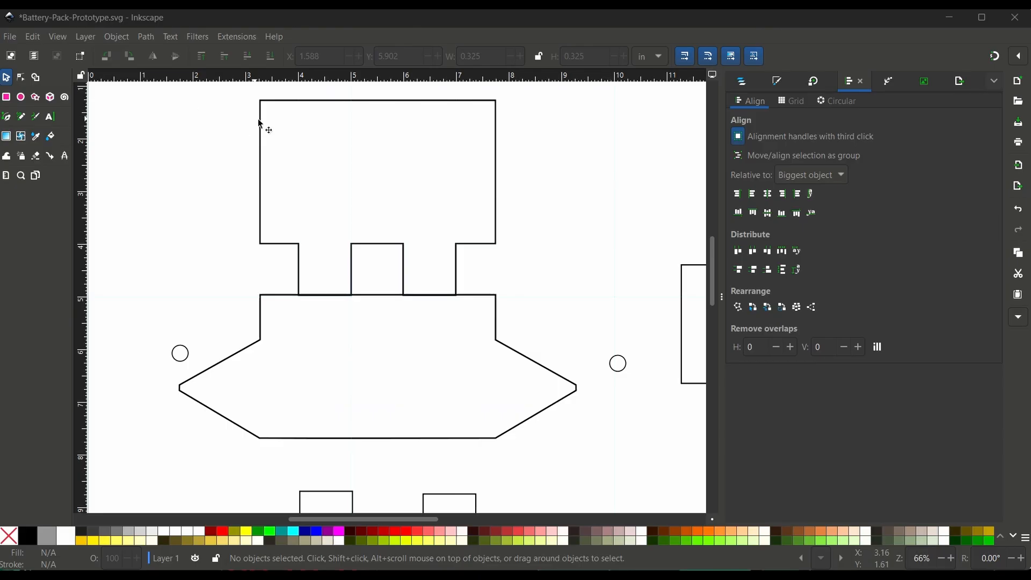
{"action": "left_click", "coordinate": [260, 124]}
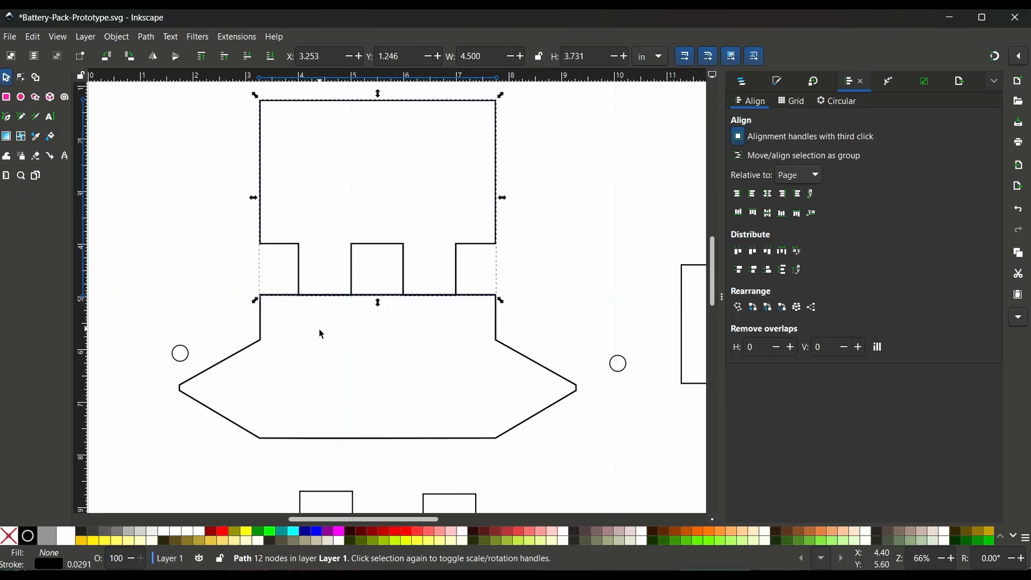
{"action": "left_click", "coordinate": [261, 338], "text": "shift"}
{"action": "left_click", "coordinate": [146, 37]}
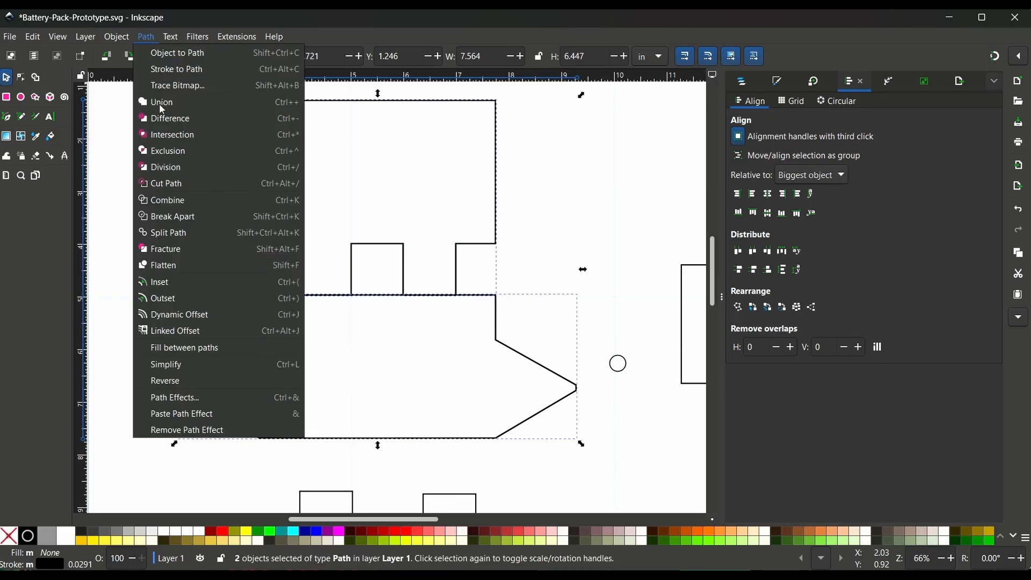
{"action": "left_click", "coordinate": [161, 103]}
Move the two small circles into the flap tips and back out beside the middle piece.
{"action": "left_click", "coordinate": [627, 371]}
{"action": "left_click_drag", "start_coordinate": [623, 370], "coordinate": [556, 393]}
{"action": "left_click_drag", "start_coordinate": [186, 355], "coordinate": [209, 389]}
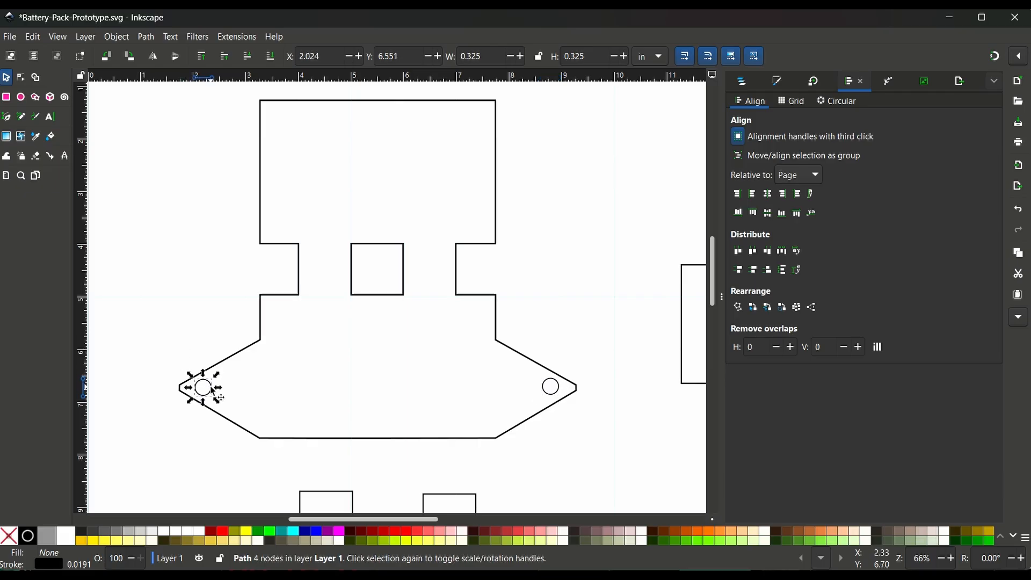
{"action": "scroll", "coordinate": [603, 322], "scroll_direction": "down", "scroll_amount": 4}
{"action": "left_click_drag", "start_coordinate": [553, 304], "coordinate": [592, 290]}
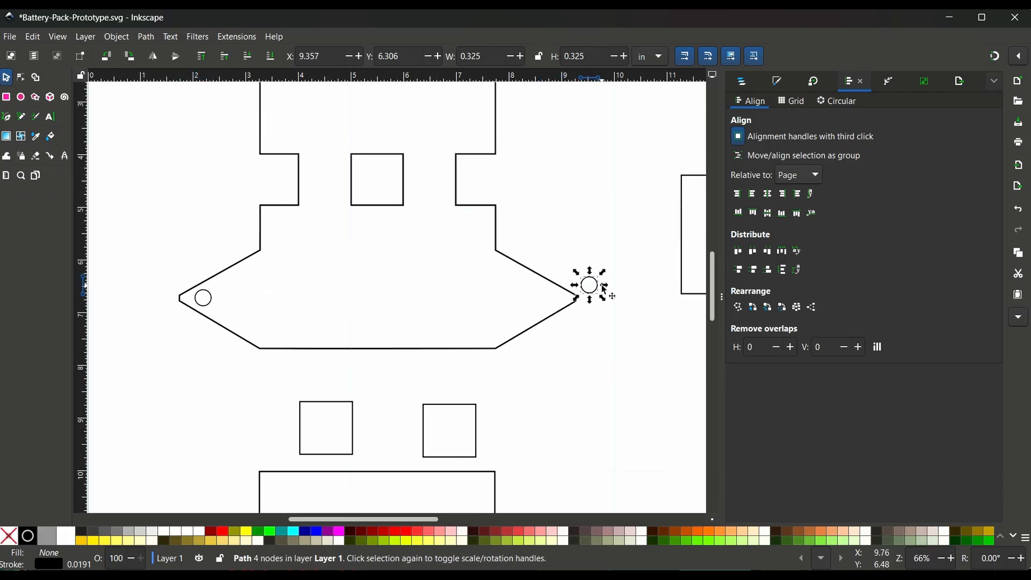
{"action": "left_click_drag", "start_coordinate": [215, 306], "coordinate": [171, 274]}
{"action": "left_click", "coordinate": [594, 419]}
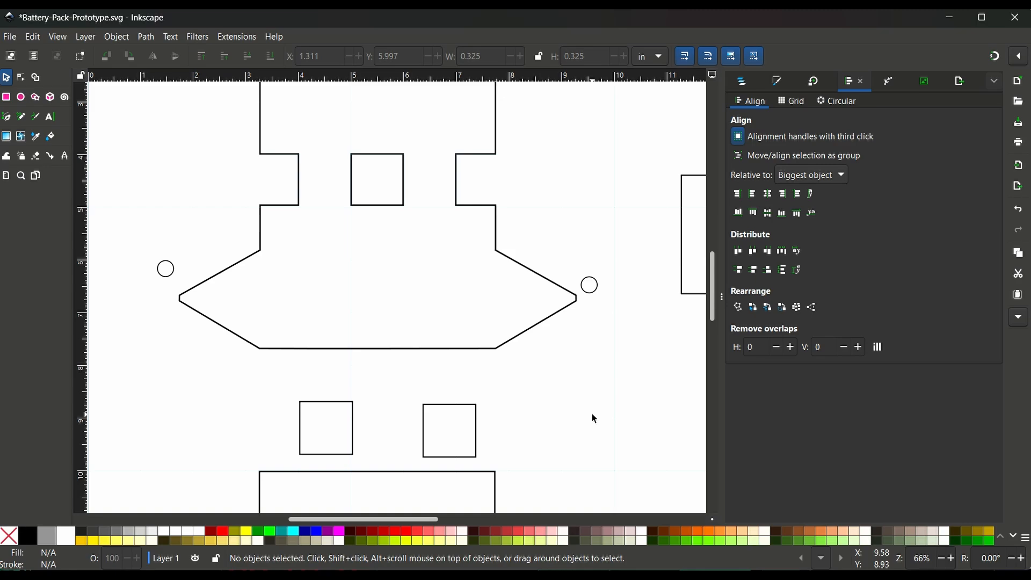
Place the two remaining squares below the middle piece, in line with the upper tabs, and nudge them up together onto its bottom edge.
{"action": "left_click_drag", "start_coordinate": [349, 410], "coordinate": [349, 371]}
{"action": "left_click_drag", "start_coordinate": [452, 406], "coordinate": [431, 373]}
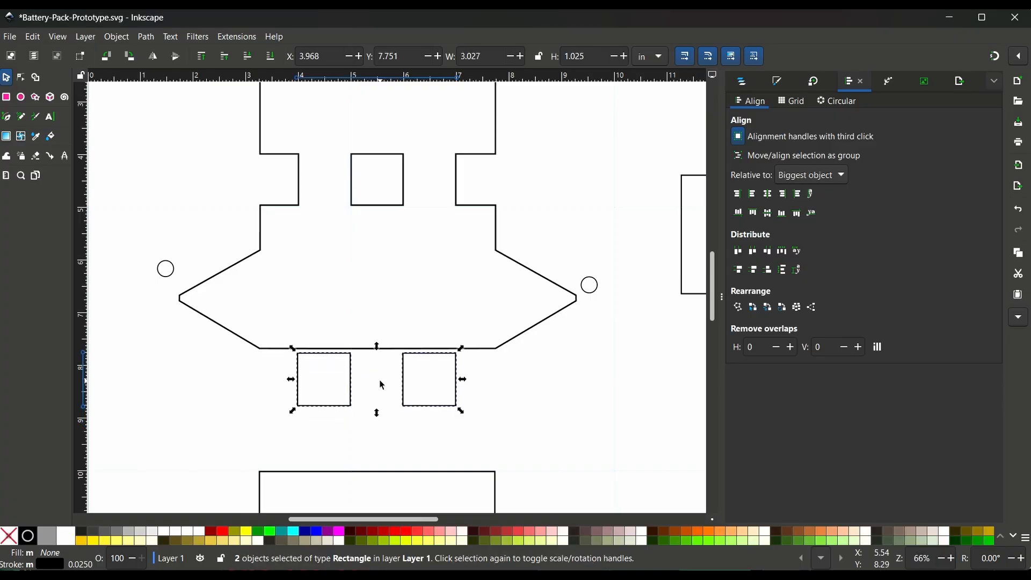
{"action": "key", "text": "Up"}
{"action": "key", "text": "Up"}
{"action": "key", "text": "Up"}
{"action": "key", "text": "Up"}
{"action": "key", "text": "Up"}
{"action": "key", "text": "Up"}
Union the two lower squares with the combined upper and middle piece.
{"action": "left_click", "coordinate": [272, 206], "text": "shift"}
{"action": "left_click", "coordinate": [145, 37]}
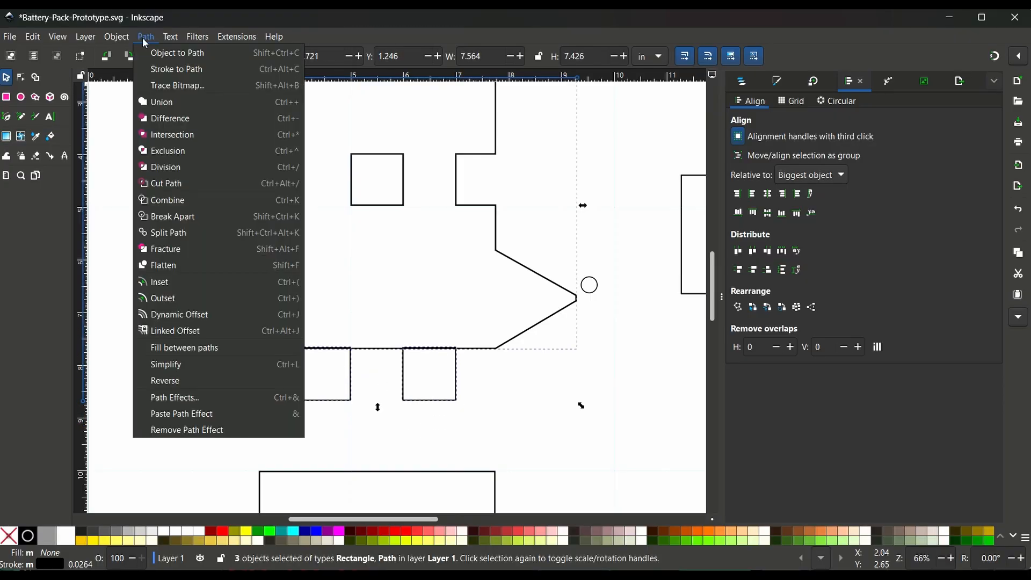
{"action": "left_click", "coordinate": [161, 102]}
{"action": "left_click", "coordinate": [611, 467]}
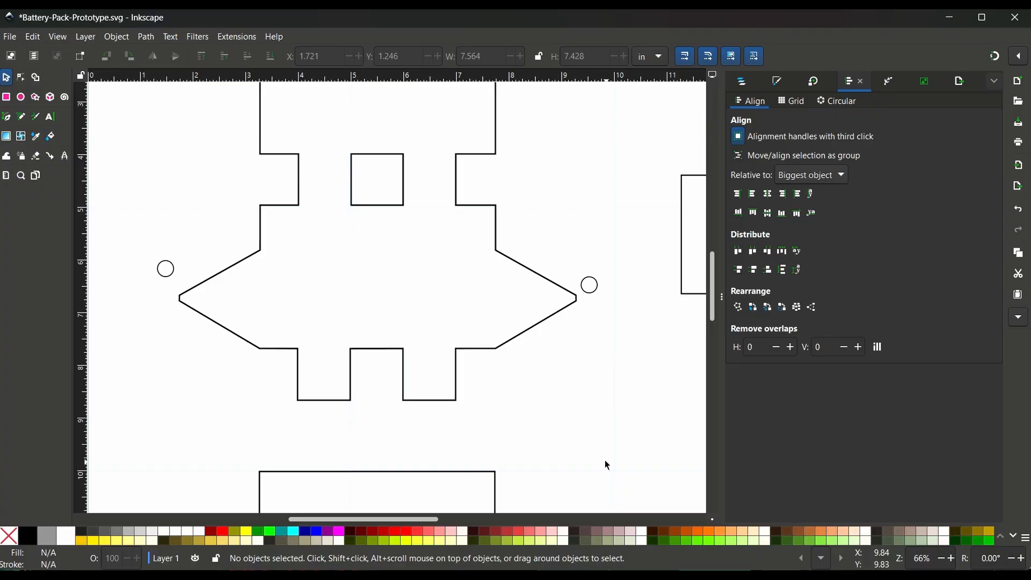
Center the lower rectangle and the combined piece on a common vertical axis, relative to the biggest object.
{"action": "scroll", "coordinate": [612, 468], "scroll_direction": "down", "scroll_amount": 2}
{"action": "left_click", "coordinate": [456, 324]}
{"action": "left_click", "coordinate": [422, 429], "text": "shift"}
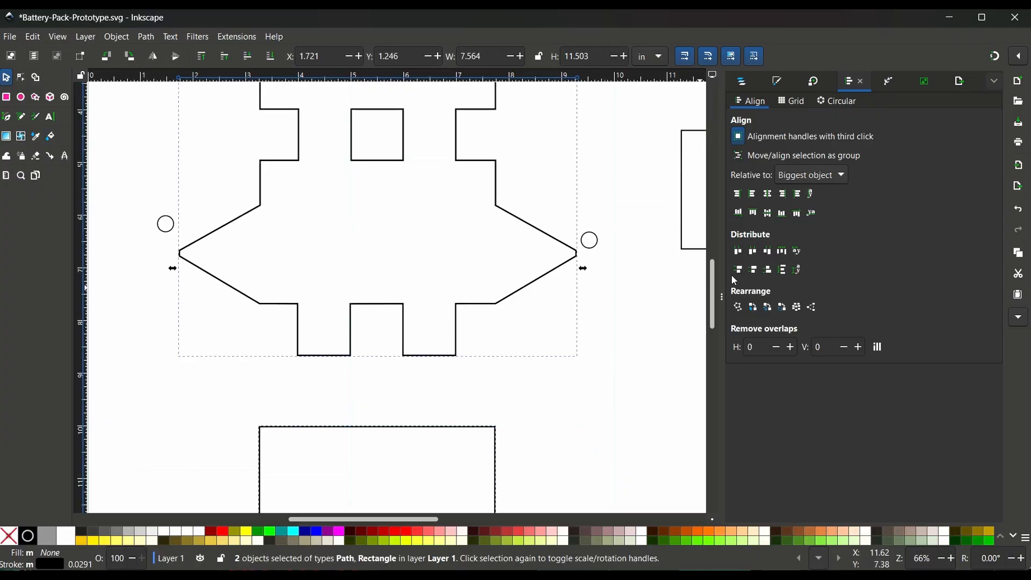
{"action": "left_click", "coordinate": [769, 194]}
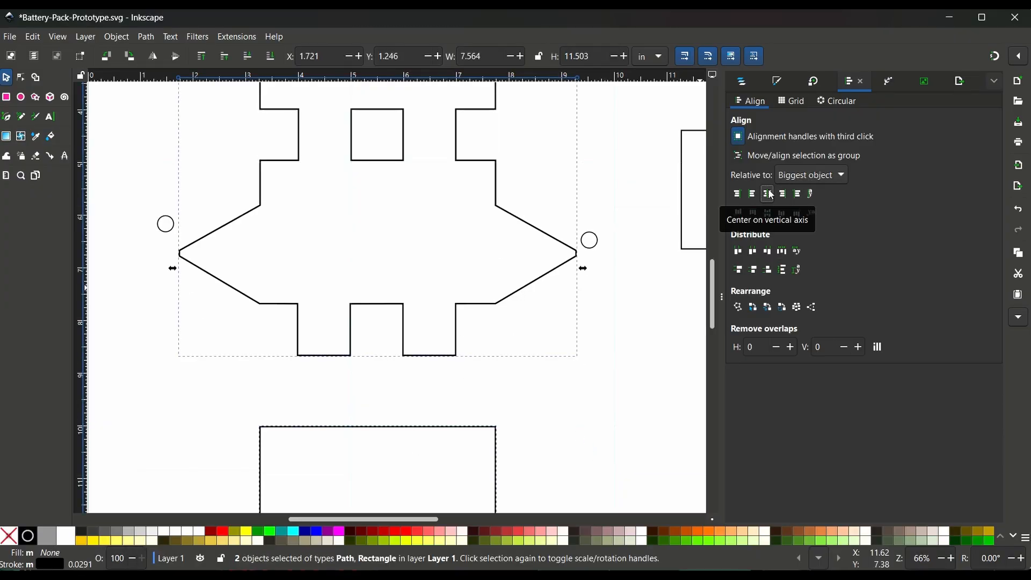
{"action": "left_click", "coordinate": [557, 395]}
Nudge the lower rectangle straight up to Y 8.624 in so its top edge overlaps the ends of the lower tabs.
{"action": "left_click", "coordinate": [422, 427]}
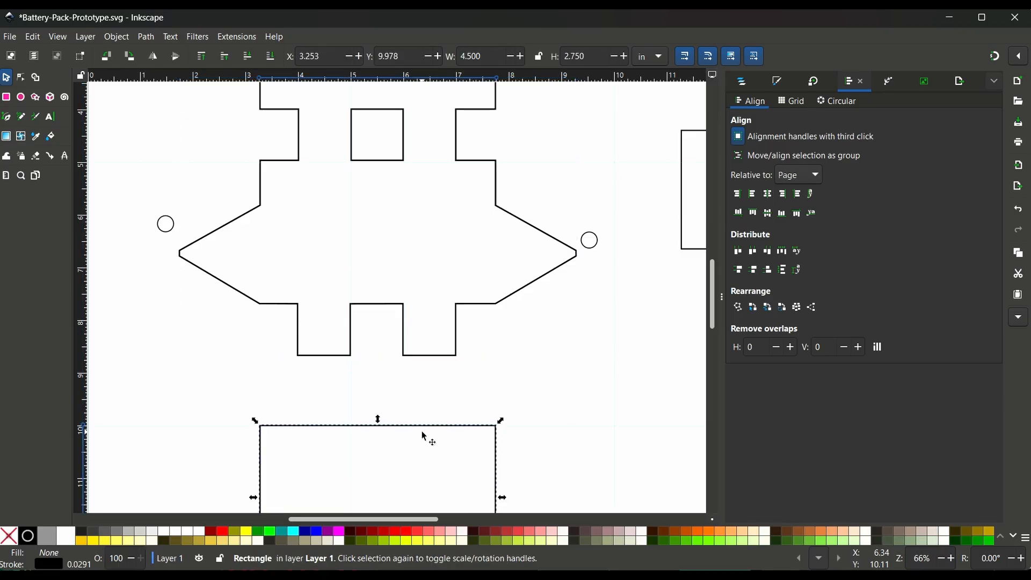
{"action": "key", "text": "Up"}
{"action": "key", "text": "Up"}
{"action": "key", "text": "Up"}
{"action": "key", "text": "Up"}
{"action": "key", "text": "Up"}
{"action": "key", "text": "Up"}
{"action": "key", "text": "Up"}
{"action": "key", "text": "Up"}
{"action": "key", "text": "Up"}
{"action": "key", "text": "Up"}
{"action": "key", "text": "Up"}
{"action": "key", "text": "Up"}
{"action": "key", "text": "Up"}
{"action": "key", "text": "Up"}
{"action": "key", "text": "Up"}
{"action": "key", "text": "Up"}
{"action": "key", "text": "Up"}
{"action": "key", "text": "Up"}
{"action": "key", "text": "Up"}
{"action": "key", "text": "Up"}
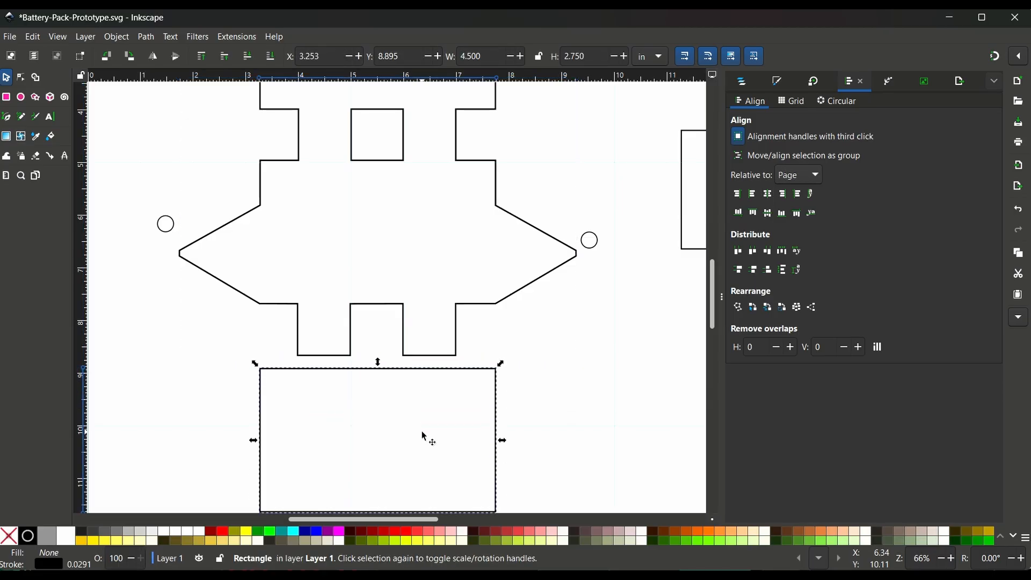
{"action": "key", "text": "Up"}
{"action": "key", "text": "Up"}
{"action": "key", "text": "Up"}
{"action": "key", "text": "Up"}
{"action": "key", "text": "Up"}
{"action": "key", "text": "Up"}
{"action": "key", "text": "Up"}
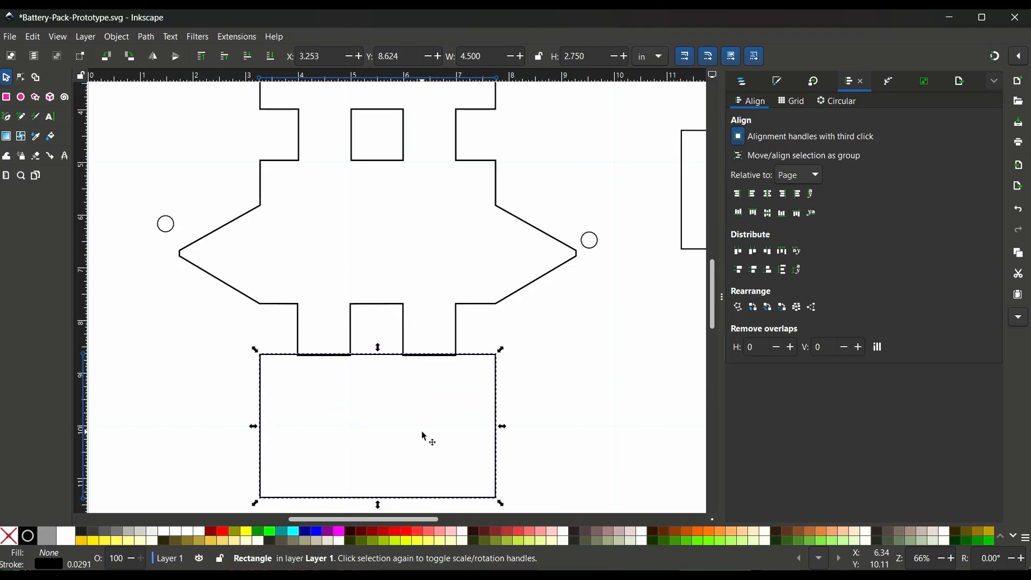
Union the lower rectangle with the tabbed piece above it into one outline.
{"action": "left_click", "coordinate": [495, 307], "text": "shift"}
{"action": "left_click", "coordinate": [146, 37]}
{"action": "left_click", "coordinate": [161, 101]}
{"action": "left_click", "coordinate": [631, 371]}
Move the two small circles inside the flap tips and center them on a common horizontal axis, relative to the biggest object.
{"action": "scroll", "coordinate": [632, 376], "scroll_direction": "up", "scroll_amount": 5}
{"action": "scroll", "coordinate": [635, 384], "scroll_direction": "down", "scroll_amount": 2}
{"action": "left_click_drag", "start_coordinate": [593, 285], "coordinate": [550, 297]}
{"action": "left_click_drag", "start_coordinate": [182, 276], "coordinate": [226, 305]}
{"action": "left_click", "coordinate": [552, 301], "text": "shift"}
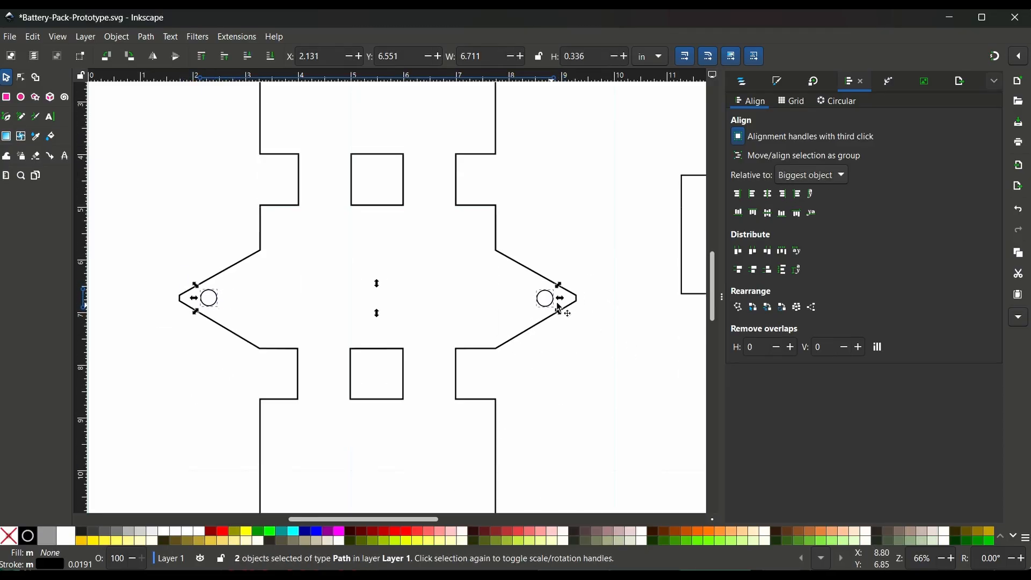
{"action": "left_click", "coordinate": [767, 213]}
Nudge the right flap's circle horizontally to X 8.642 in, keeping it at Y 6.551 in.
{"action": "left_click", "coordinate": [555, 307]}
{"action": "left_click", "coordinate": [551, 302]}
{"action": "key", "text": "Right"}
{"action": "key", "text": "Right"}
{"action": "key", "text": "Right"}
{"action": "key", "text": "Right"}
{"action": "key", "text": "Right"}
{"action": "key", "text": "Right"}
{"action": "key", "text": "Right"}
{"action": "key", "text": "Right"}
{"action": "key", "text": "Right"}
{"action": "key", "text": "Right"}
{"action": "key", "text": "Right"}
{"action": "key", "text": "Right"}
{"action": "key", "text": "Right"}
{"action": "key", "text": "Right"}
{"action": "key", "text": "Right"}
{"action": "key", "text": "Right"}
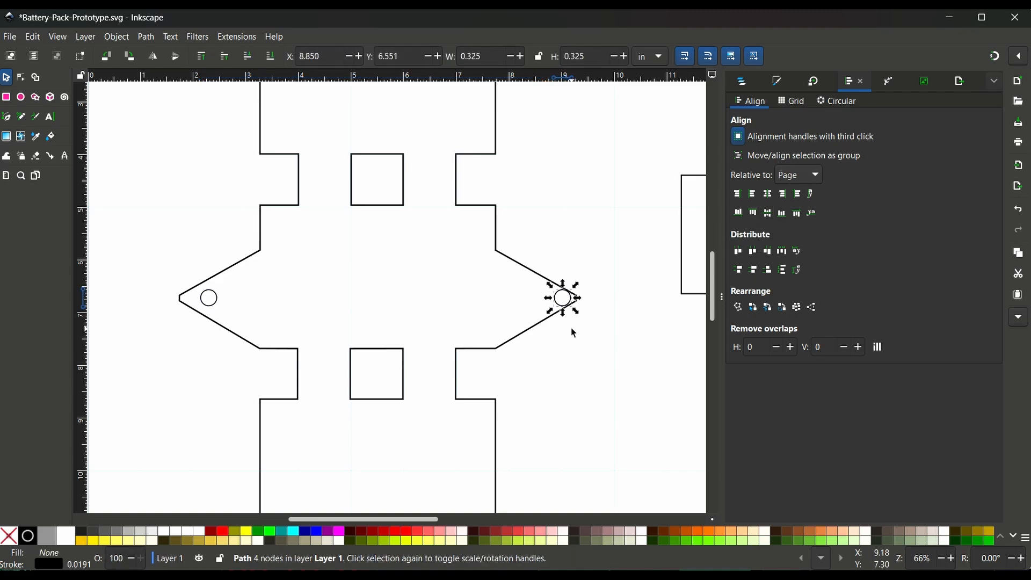
{"action": "key", "text": "Up"}
{"action": "key", "text": "Right"}
{"action": "key", "text": "Left"}
{"action": "key", "text": "Left"}
{"action": "key", "text": "Left"}
{"action": "key", "text": "Left"}
{"action": "key", "text": "Left"}
{"action": "key", "text": "Left"}
{"action": "key", "text": "Left"}
{"action": "key", "text": "Left"}
{"action": "key", "text": "Left"}
{"action": "key", "text": "Left"}
{"action": "key", "text": "Left"}
{"action": "key", "text": "Left"}
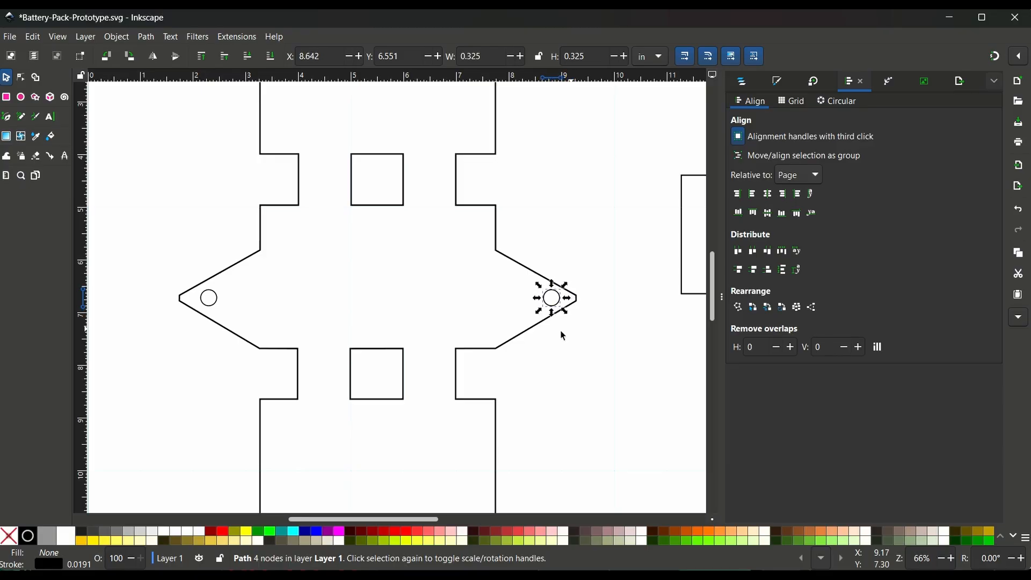
Nudge the left flap's circle horizontally to X 2.006 in.
{"action": "left_click", "coordinate": [217, 298]}
{"action": "key", "text": "Left"}
{"action": "key", "text": "Left"}
{"action": "key", "text": "Left"}
{"action": "key", "text": "Left"}
{"action": "key", "text": "Left"}
{"action": "key", "text": "Left"}
{"action": "key", "text": "Left"}
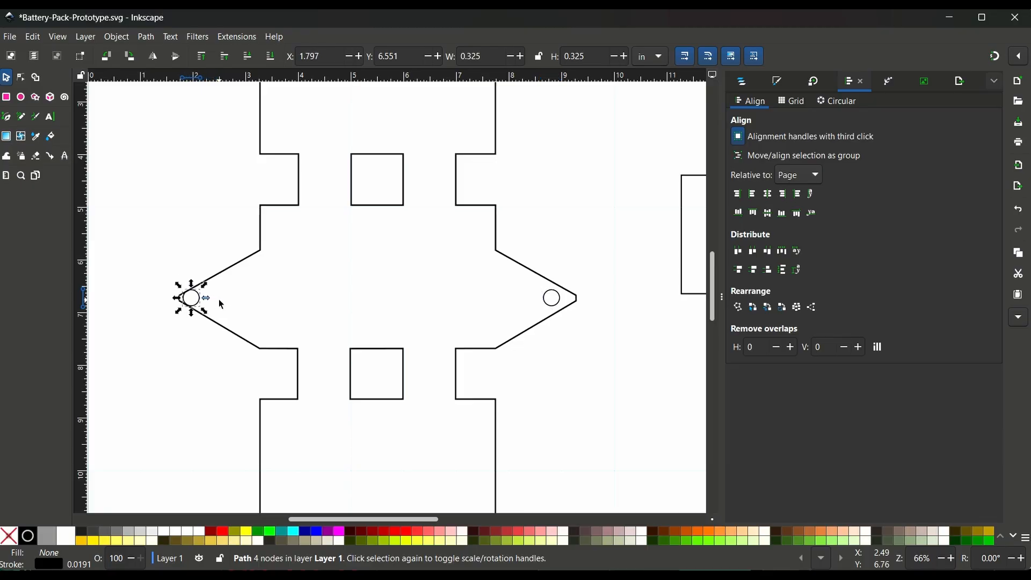
{"action": "key", "text": "Right"}
{"action": "key", "text": "Right"}
{"action": "key", "text": "Right"}
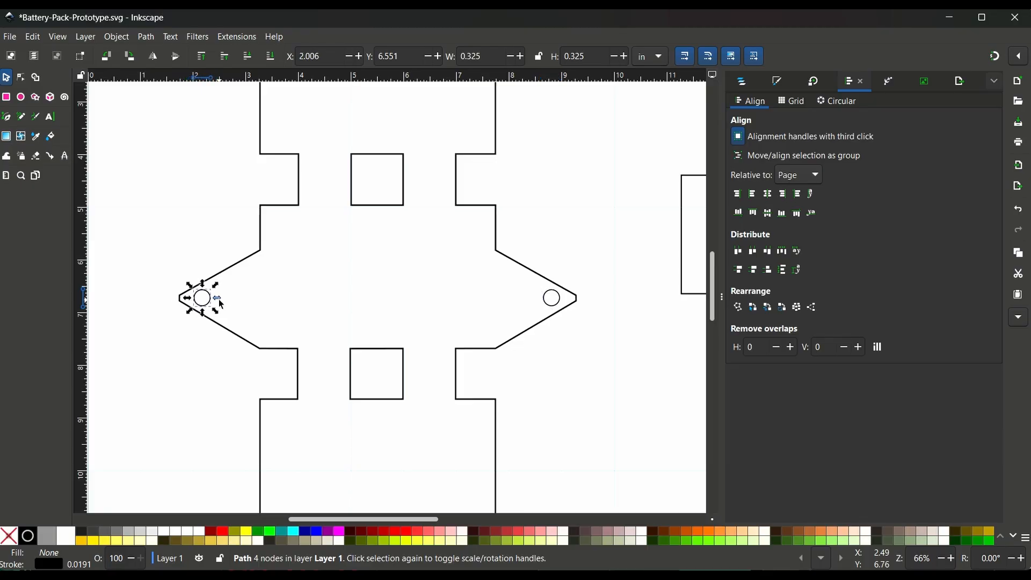
Move the separate rectangle closer to the finished outline, to about X 10.006 in, Y 3.449 in.
{"action": "left_click", "coordinate": [591, 225]}
{"action": "left_click", "coordinate": [941, 559]}
{"action": "left_click", "coordinate": [941, 559]}
{"action": "left_click", "coordinate": [941, 559]}
{"action": "left_click", "coordinate": [940, 558]}
{"action": "left_click", "coordinate": [941, 558]}
{"action": "left_click", "coordinate": [941, 558]}
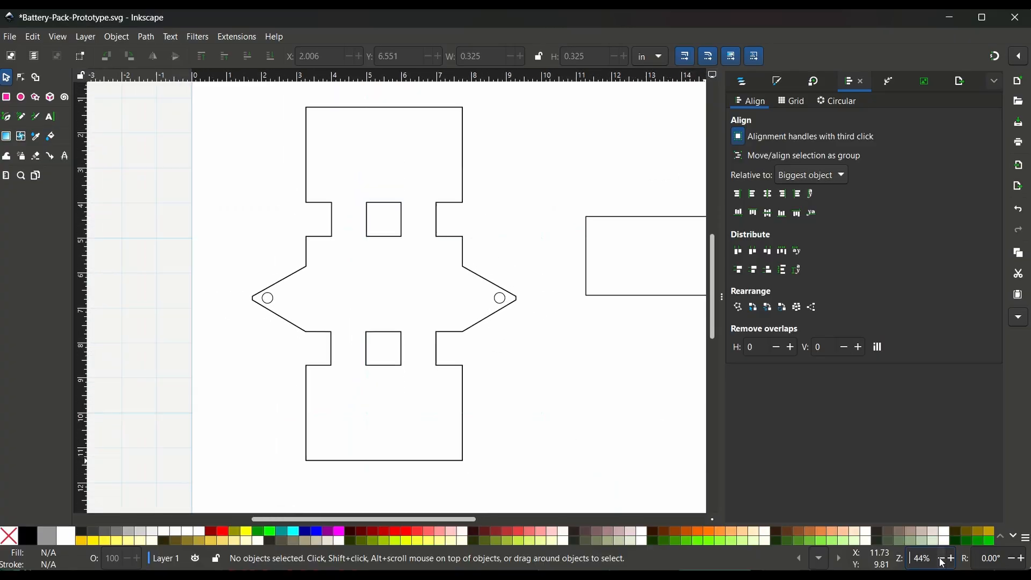
{"action": "left_click", "coordinate": [942, 564]}
{"action": "left_click_drag", "start_coordinate": [642, 301], "coordinate": [384, 326]}
{"action": "key", "text": "Escape"}
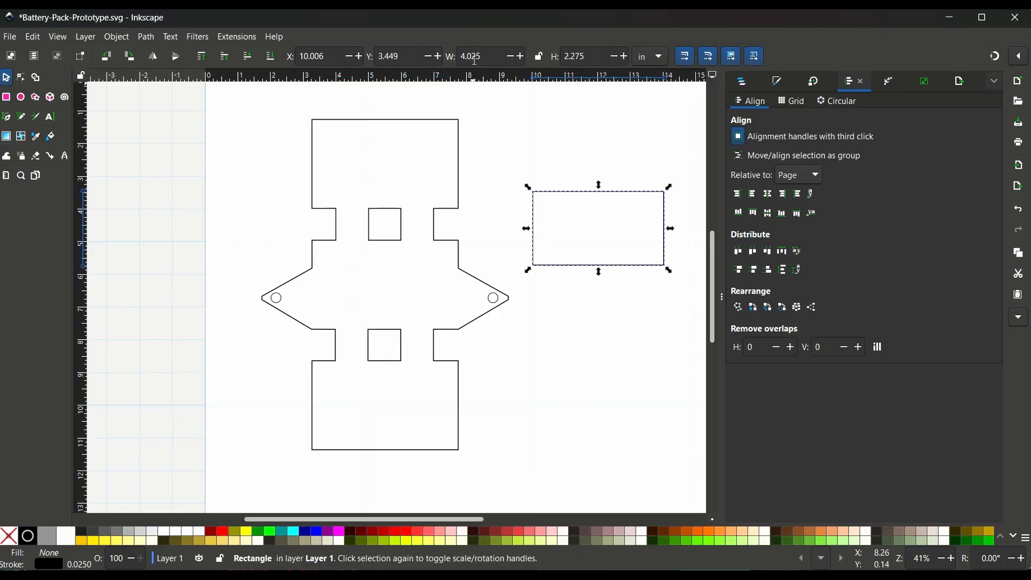